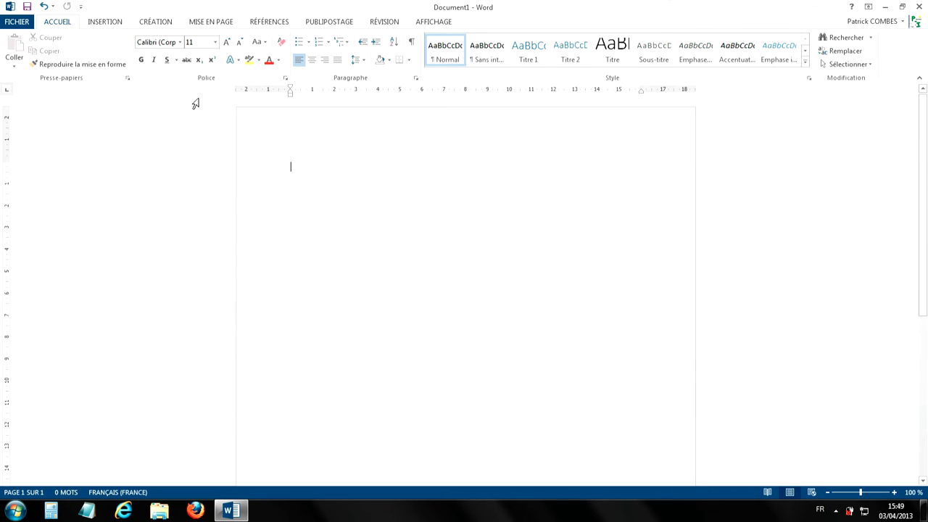
Insert the preset text box "Zone de texte simple" and replace its placeholder text with "Mon texte"
click(102, 24)
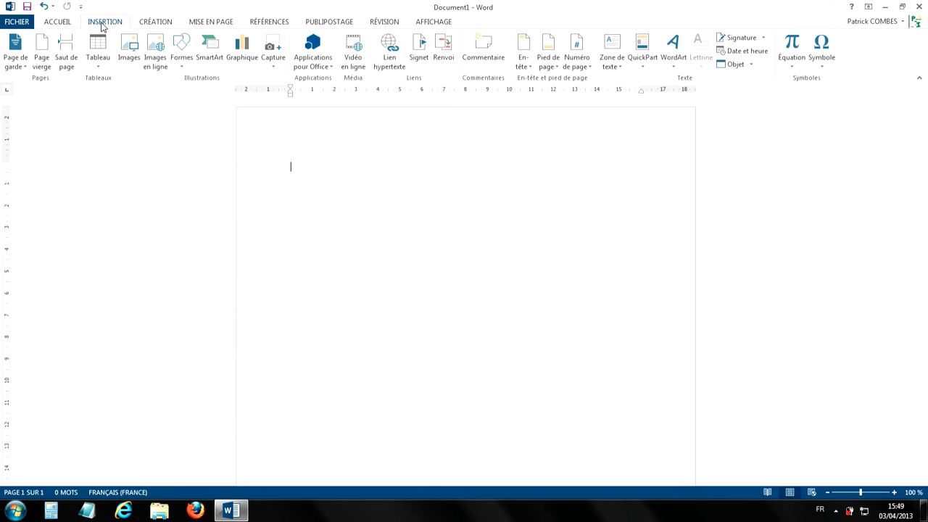
click(620, 70)
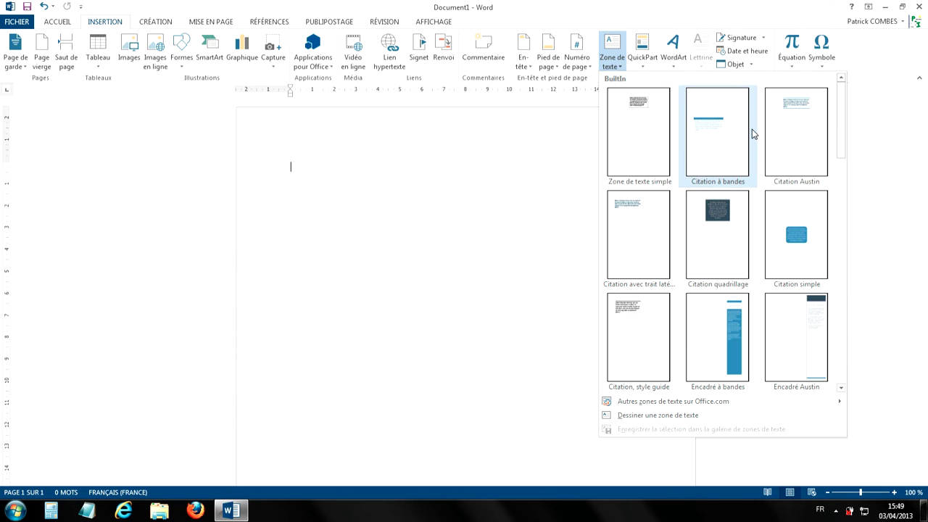
scroll(761, 160, down, 6)
scroll(771, 190, up, 2)
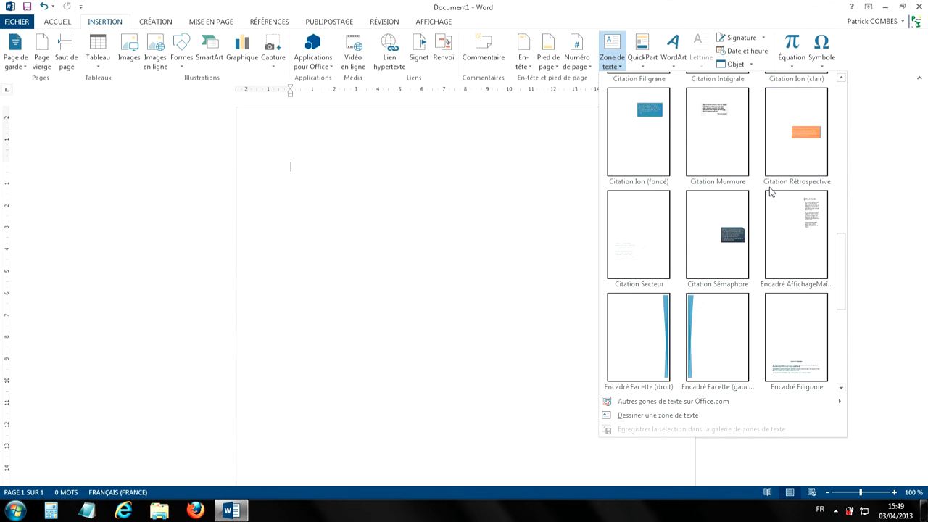
scroll(771, 191, up, 5)
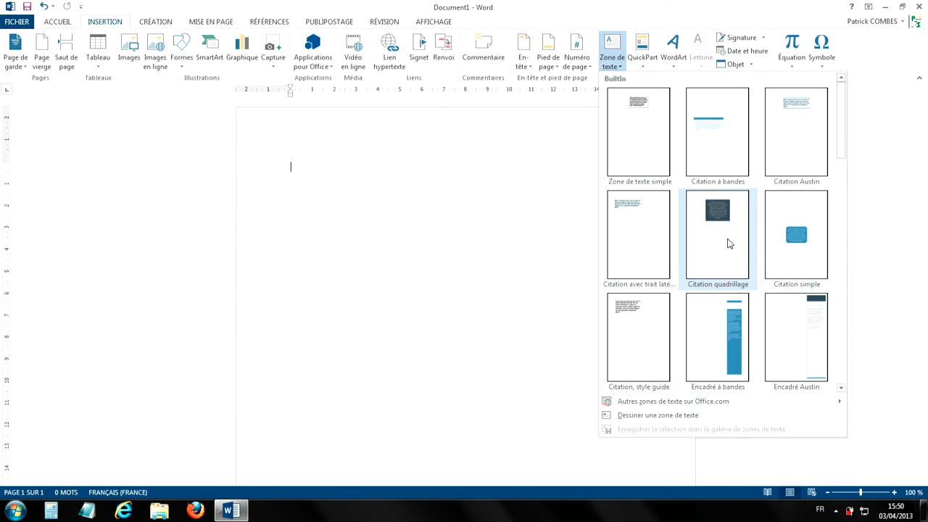
click(657, 150)
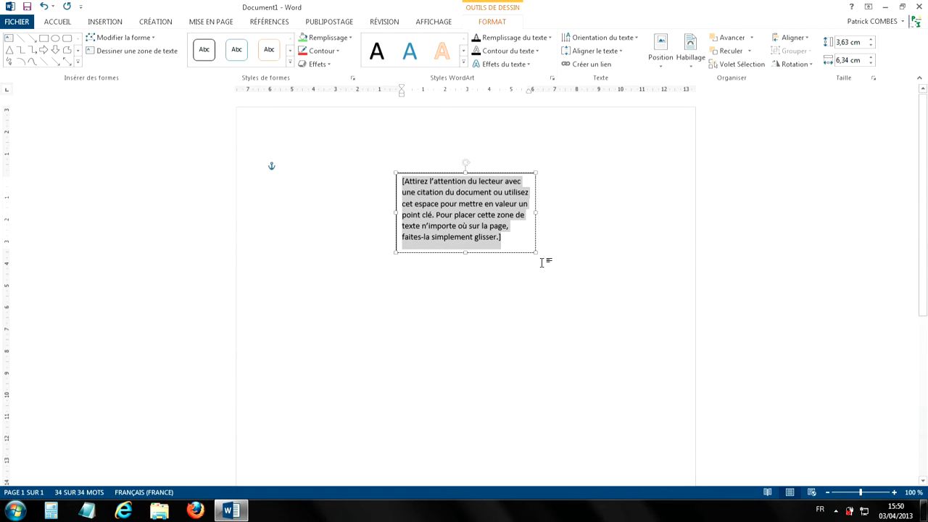
text(Mon texte)
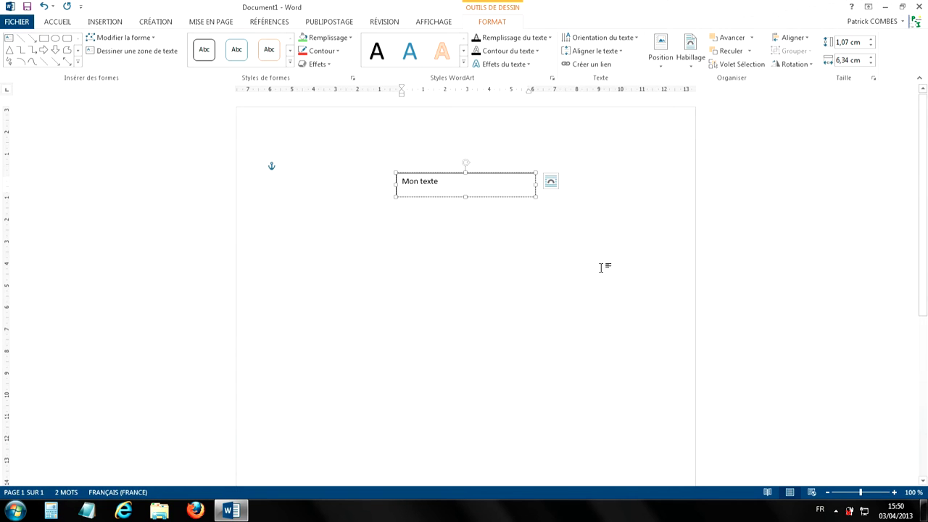
Delete the "Mon texte" text box from the page
click(507, 197)
key(Delete)
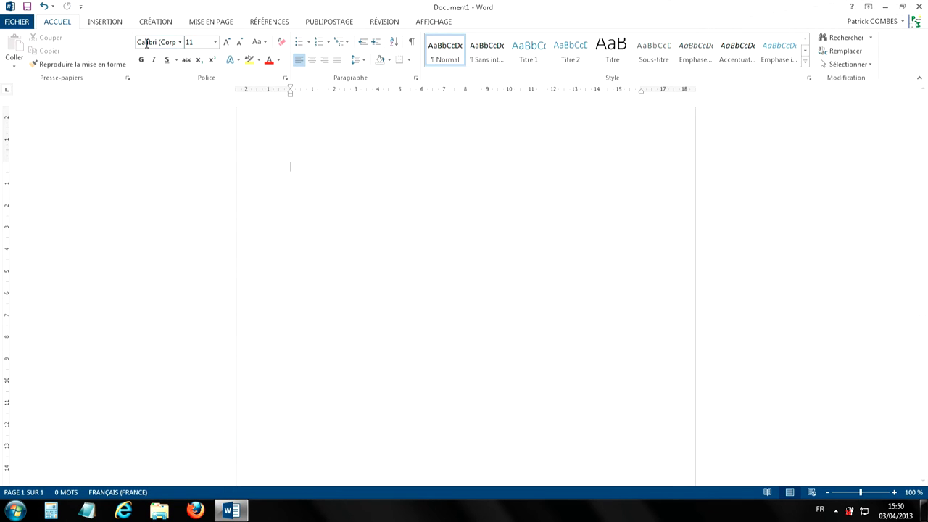
Draw a custom text box about 5.6 cm high and 6 cm wide in the upper middle of the page
click(101, 26)
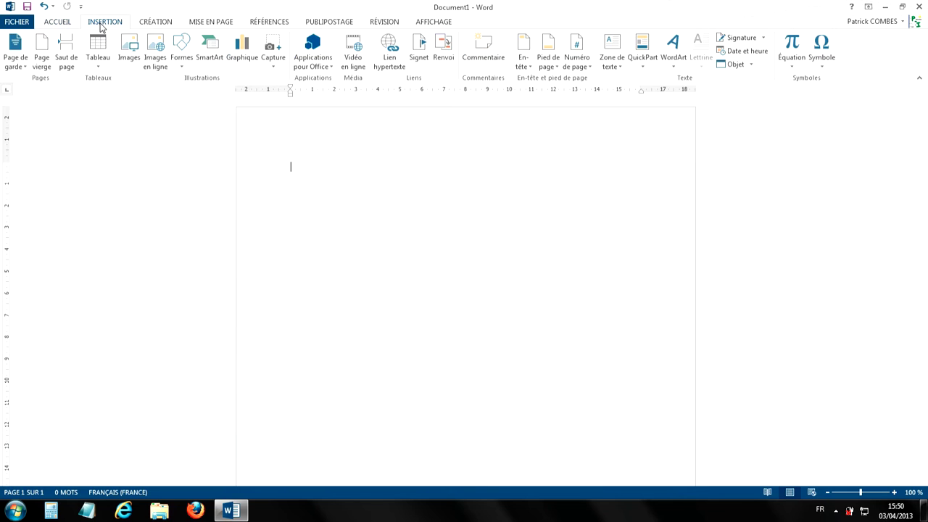
click(610, 57)
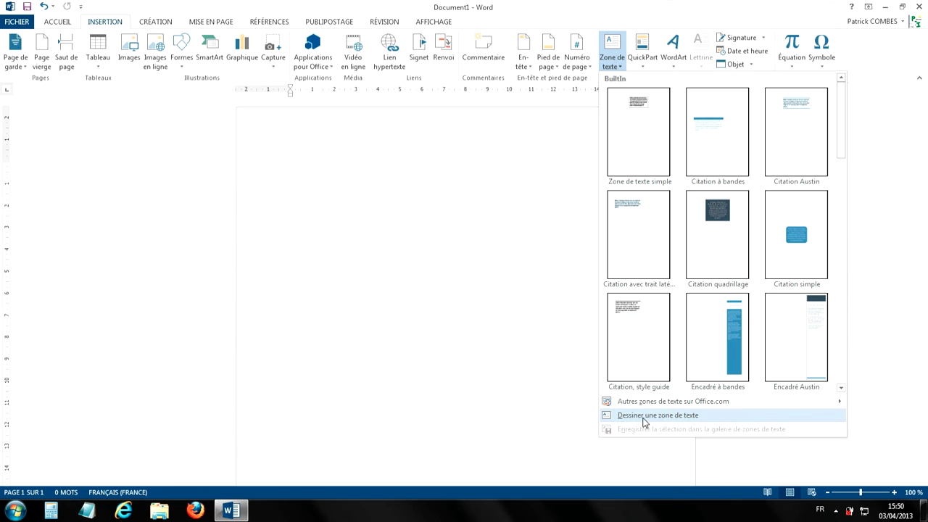
click(682, 419)
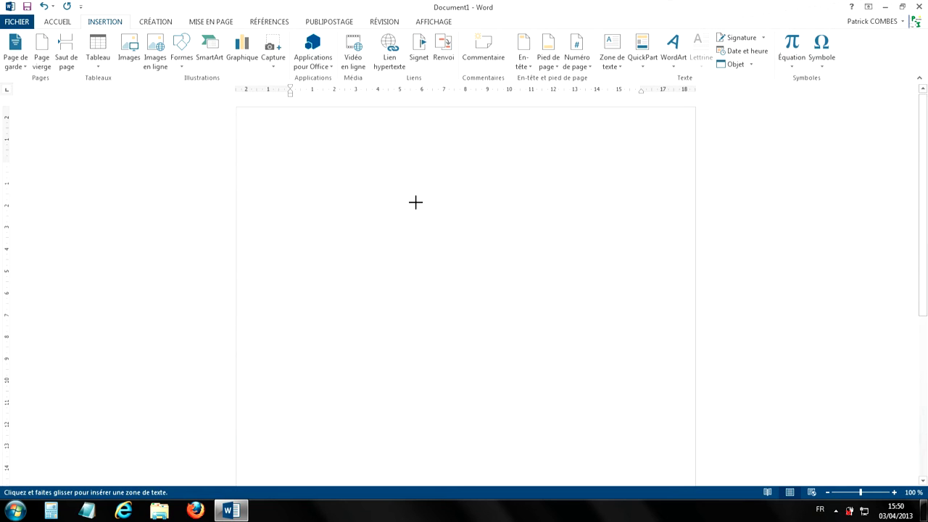
drag(415, 203, 549, 326)
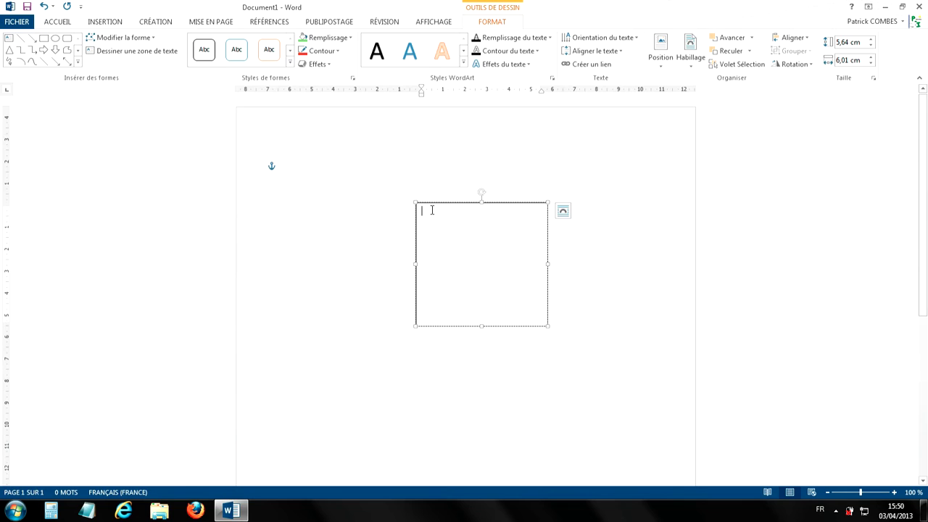
Enter "Mon texte d'exemple" in the drawn text box
text(Mon)
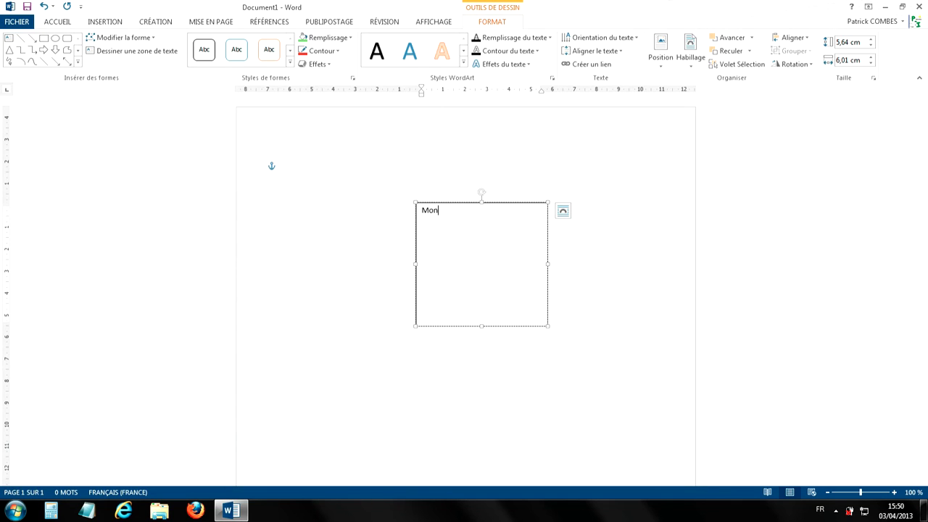
text( texte d'exemple)
key(Left)
key(Left)
key(Left)
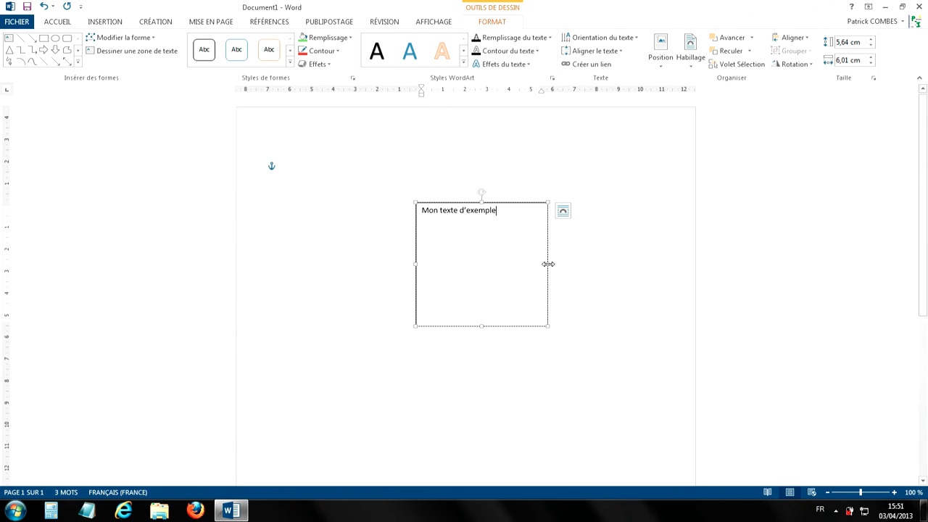
Resize the text box using its side, bottom and corner handles to about 6.03 cm high and 6.67 cm wide
mouse_move(548, 264)
mouse_down()
mouse_move(503, 264)
mouse_move(651, 265)
mouse_move(511, 261)
mouse_move(563, 262)
mouse_up()
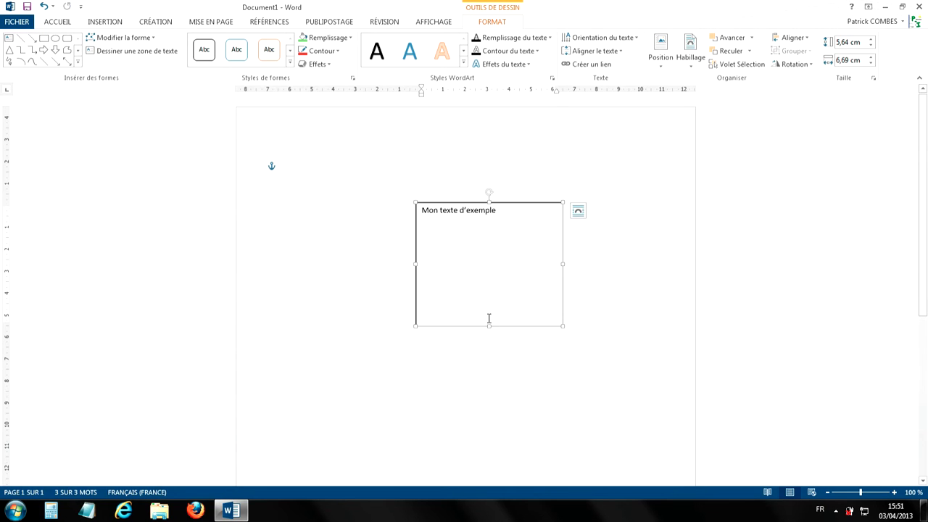
mouse_move(488, 326)
mouse_down()
mouse_move(491, 266)
mouse_move(501, 373)
mouse_move(495, 311)
mouse_up()
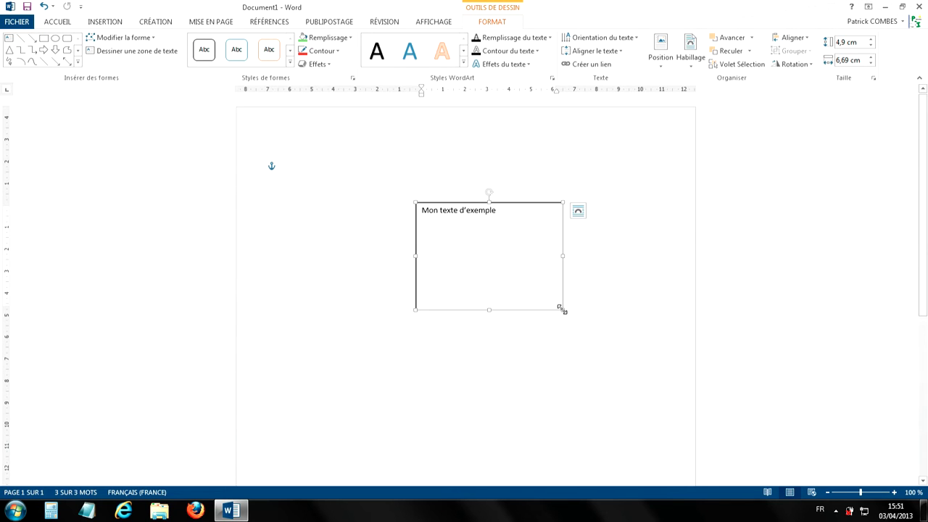
drag(562, 309, 562, 334)
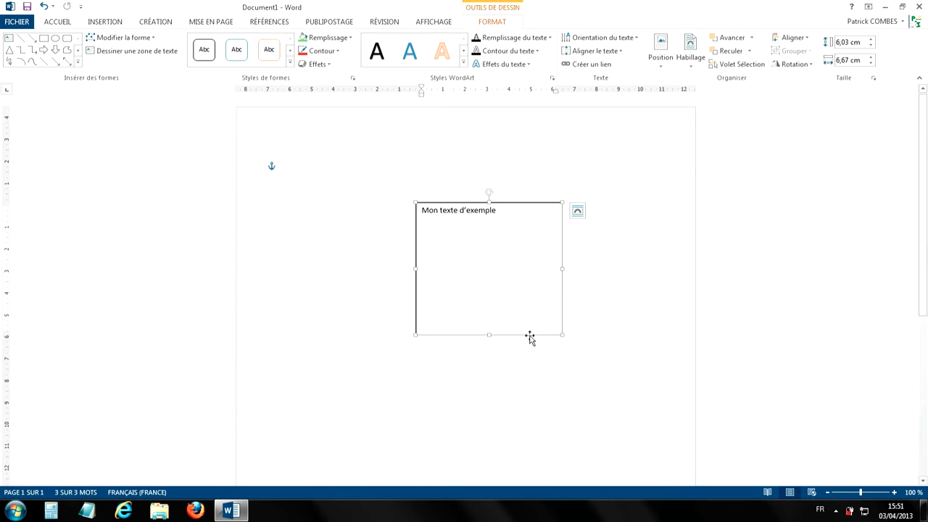
Align the text box with the page's top and left margins, and finally place it in the upper right part of the page
drag(529, 336, 472, 290)
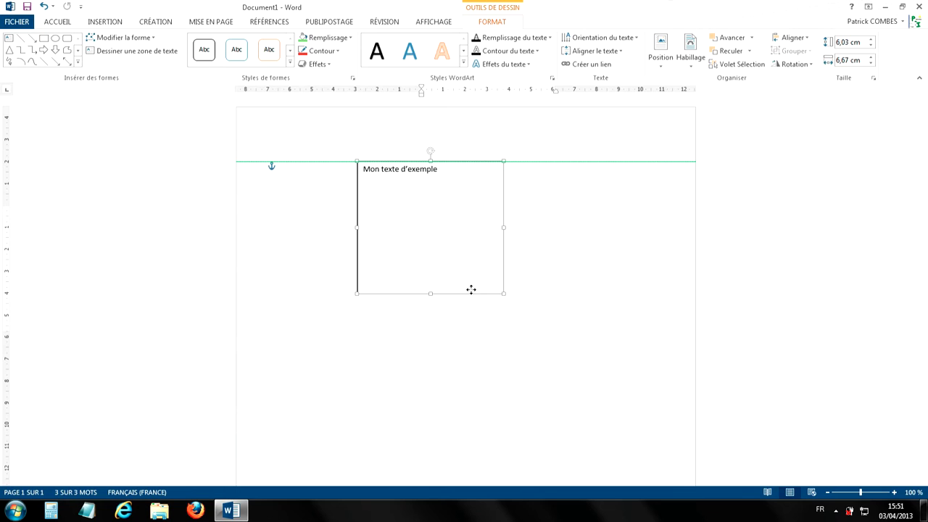
drag(472, 289, 389, 298)
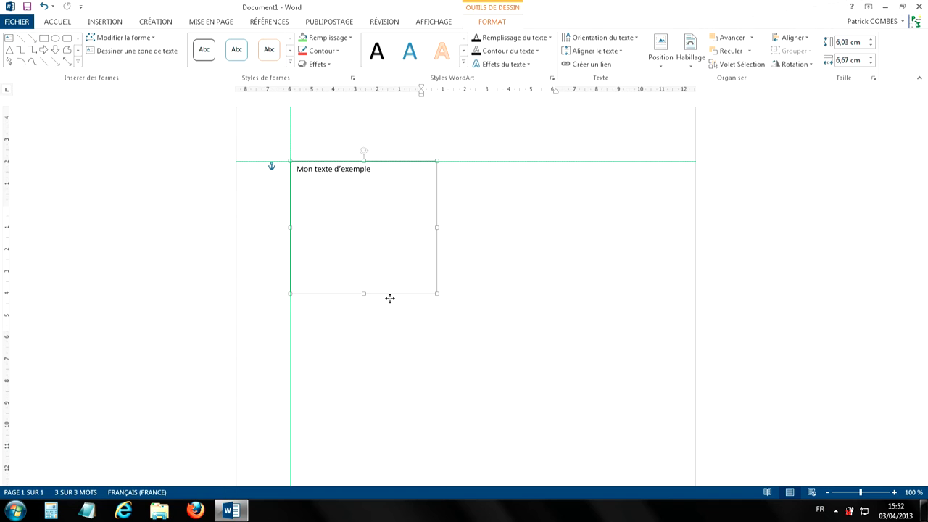
drag(389, 298, 555, 327)
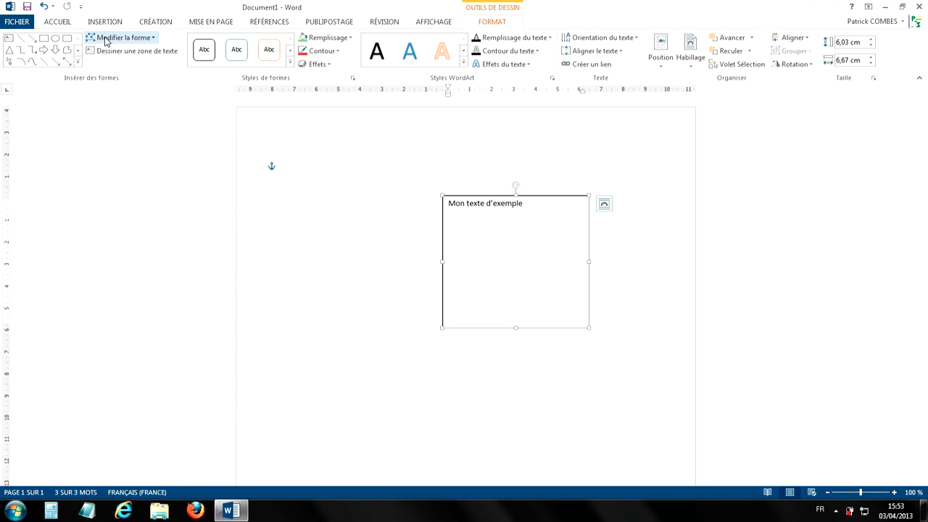
Change the text box's shape to the cloud-shaped thought bubble callout
click(128, 42)
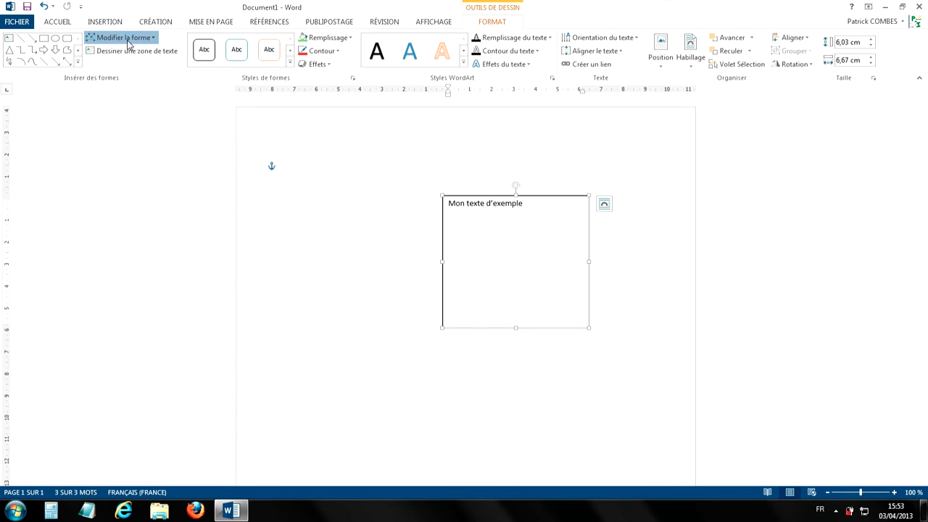
mouse_move(120, 55)
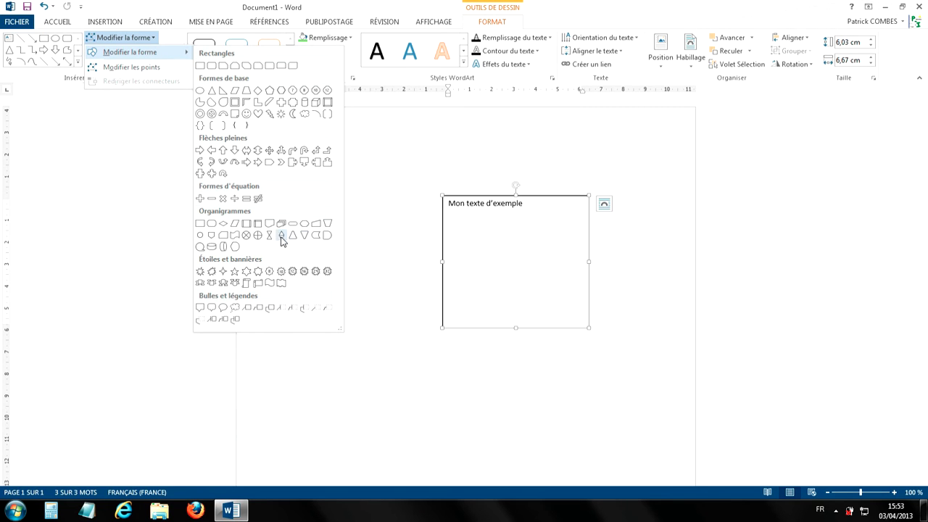
click(234, 313)
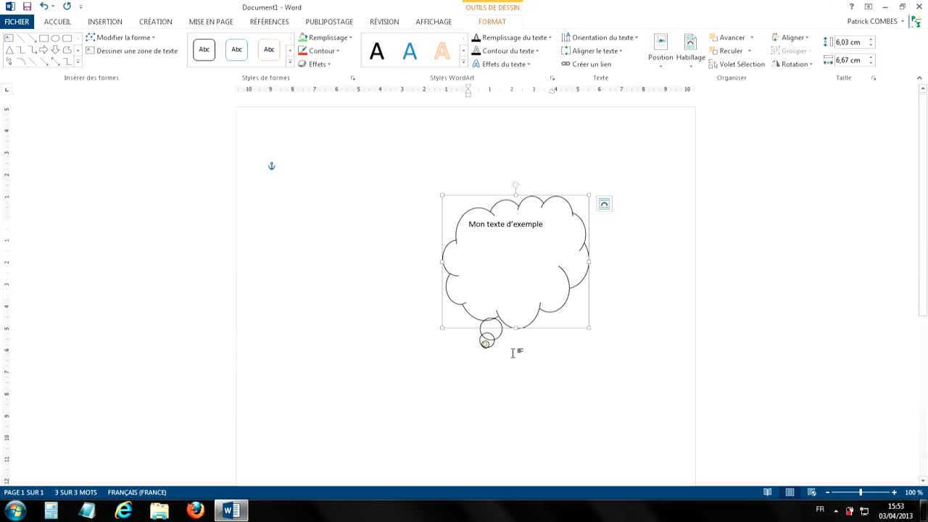
Change the thought bubble's shape to an isosceles triangle
click(150, 38)
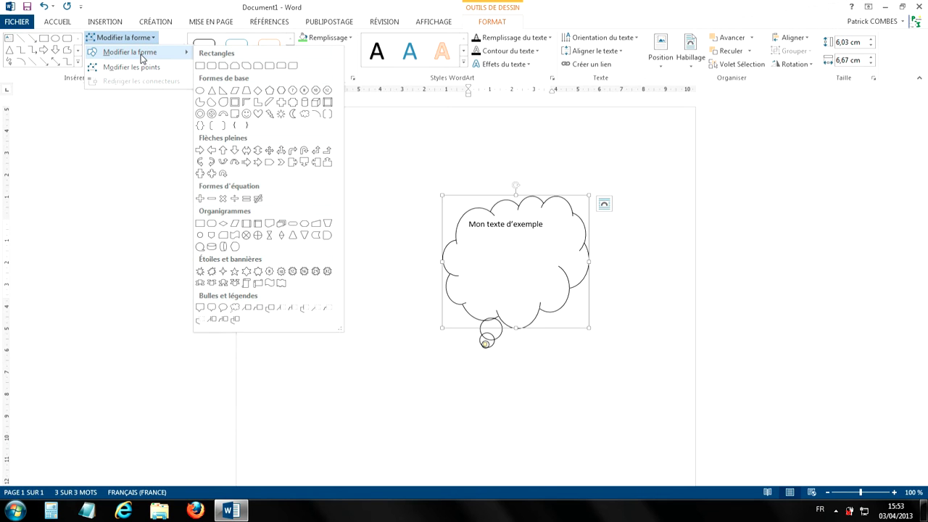
click(211, 91)
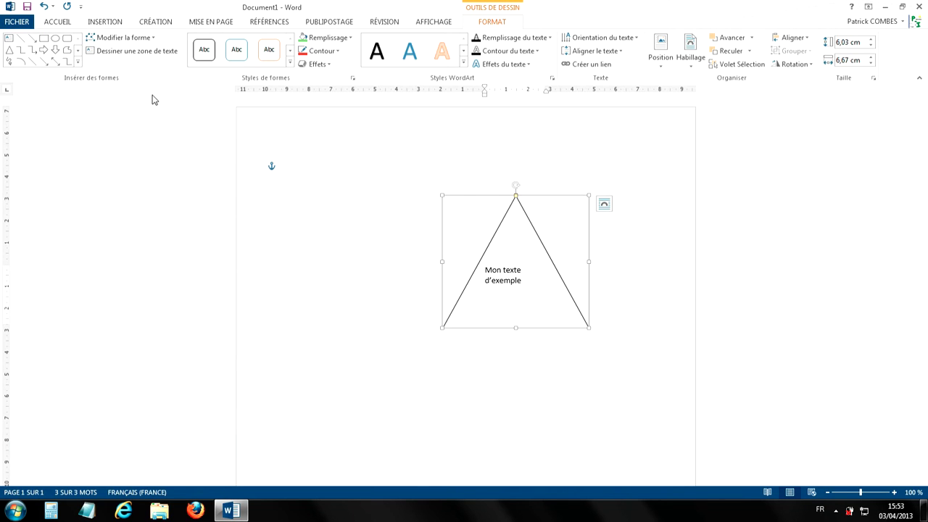
Edit the triangle's points, moving the apex almost above the lower-left corner and bending the sloped side into an outward curve
click(149, 38)
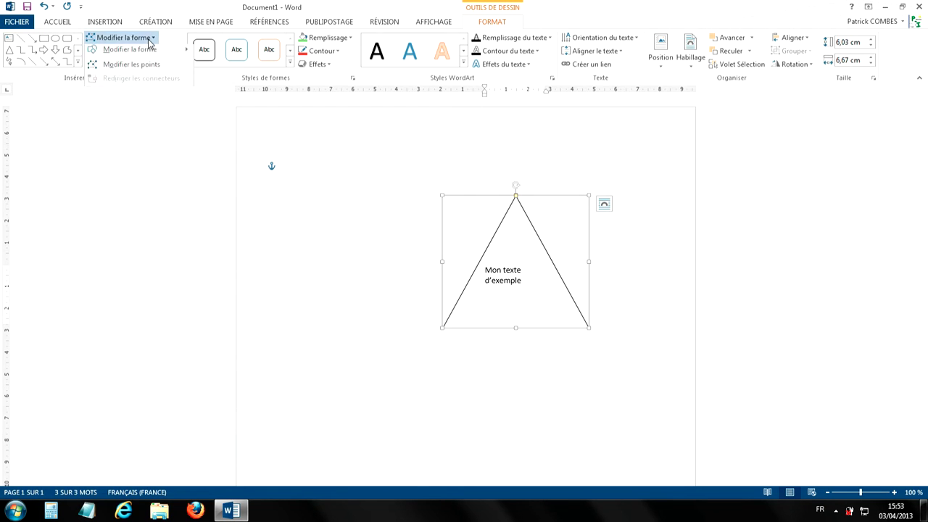
click(131, 66)
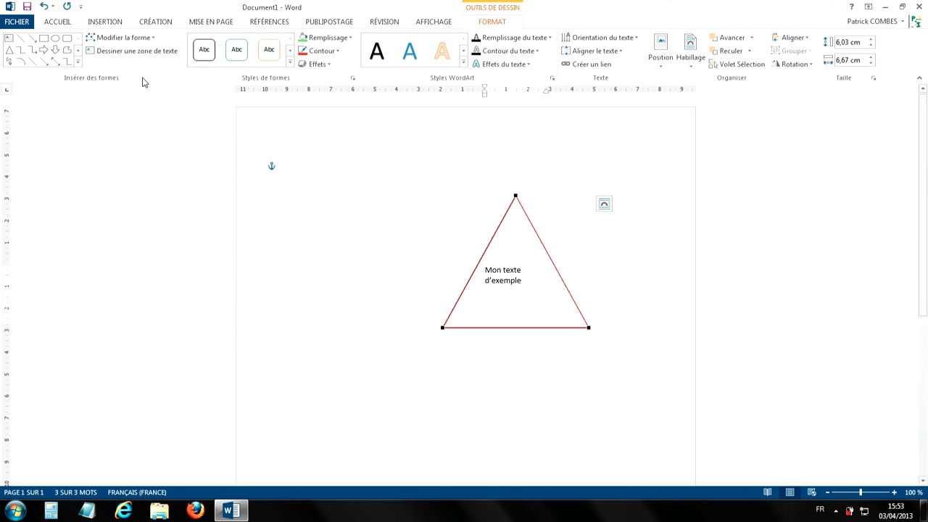
click(514, 197)
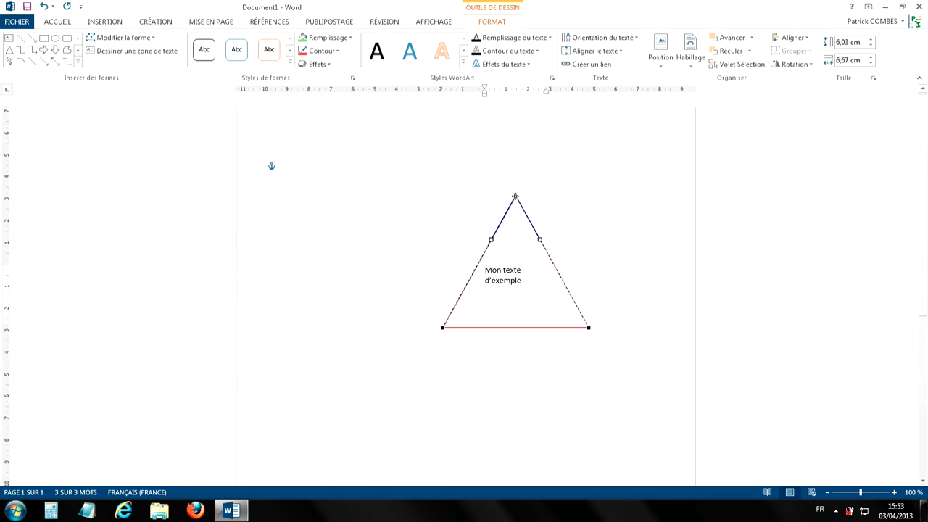
drag(515, 196, 448, 204)
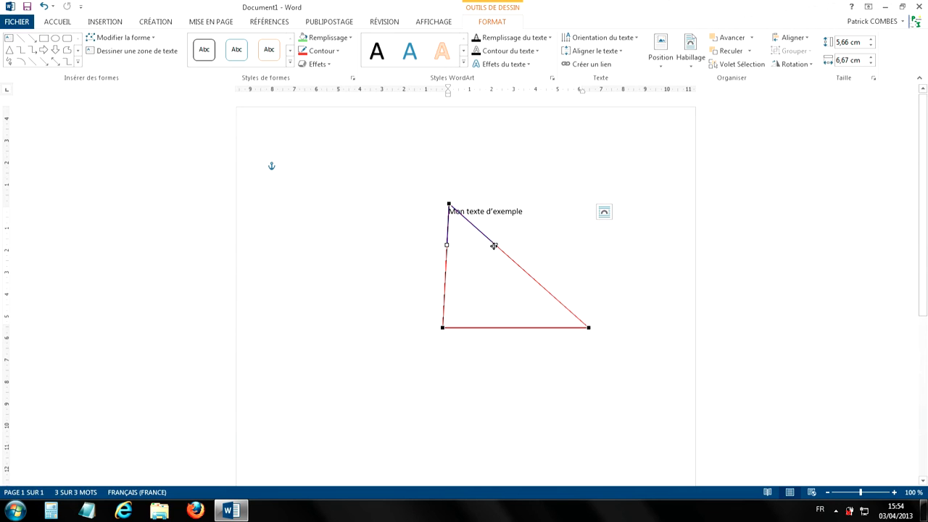
drag(493, 246, 587, 229)
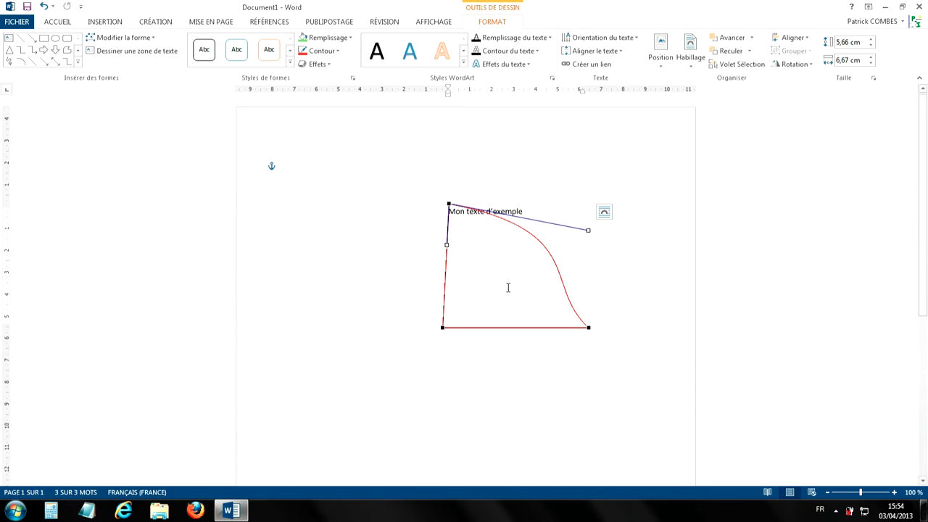
Change the edited shape to a rounded-corner rectangle (Rectangle à coins arrondis)
click(131, 40)
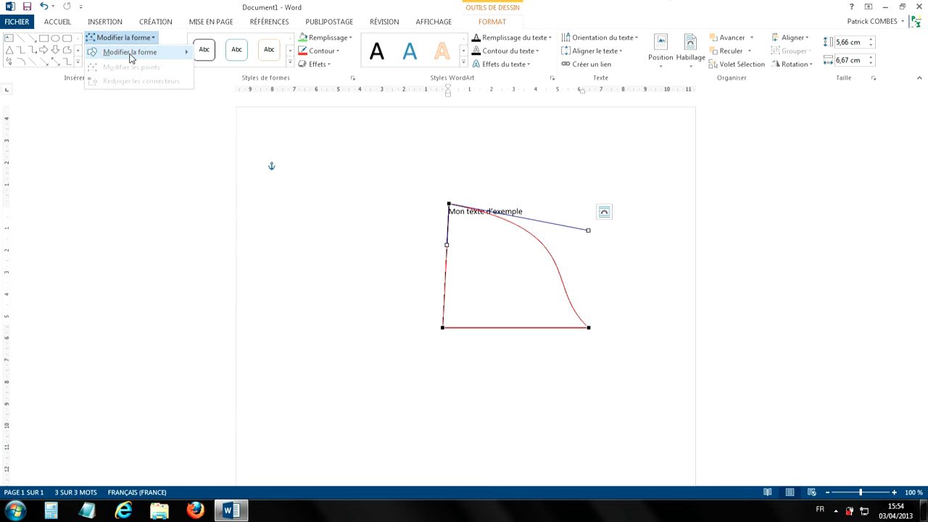
mouse_move(130, 53)
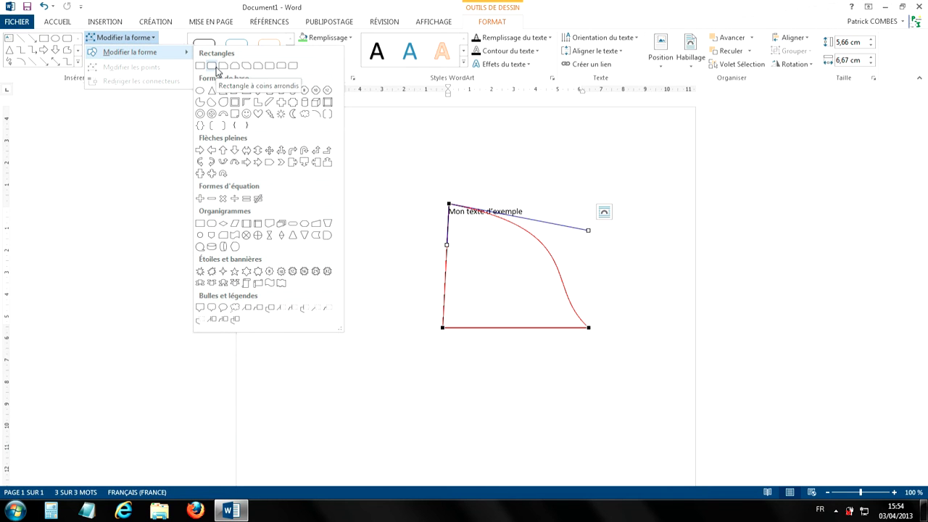
click(213, 66)
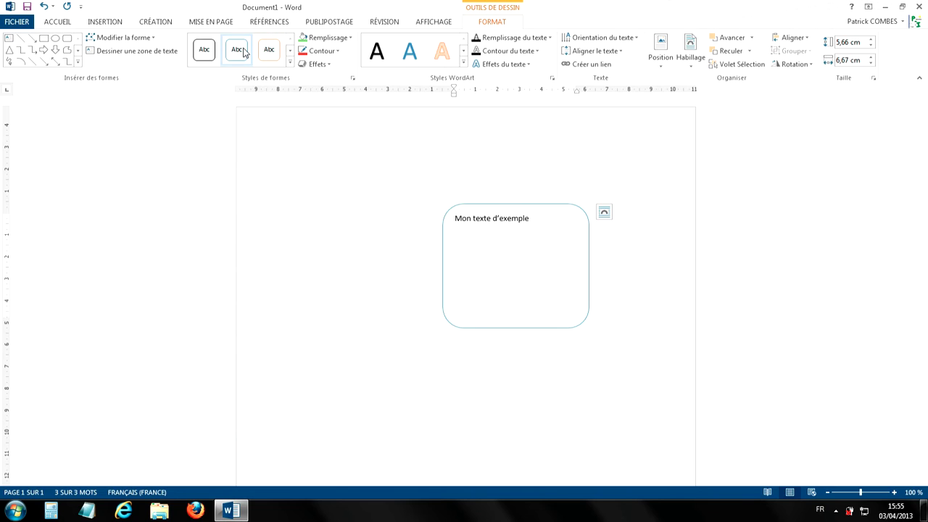
Apply the shape style "Effet discret - Orange, 2 accentué" to the rounded rectangle
click(289, 68)
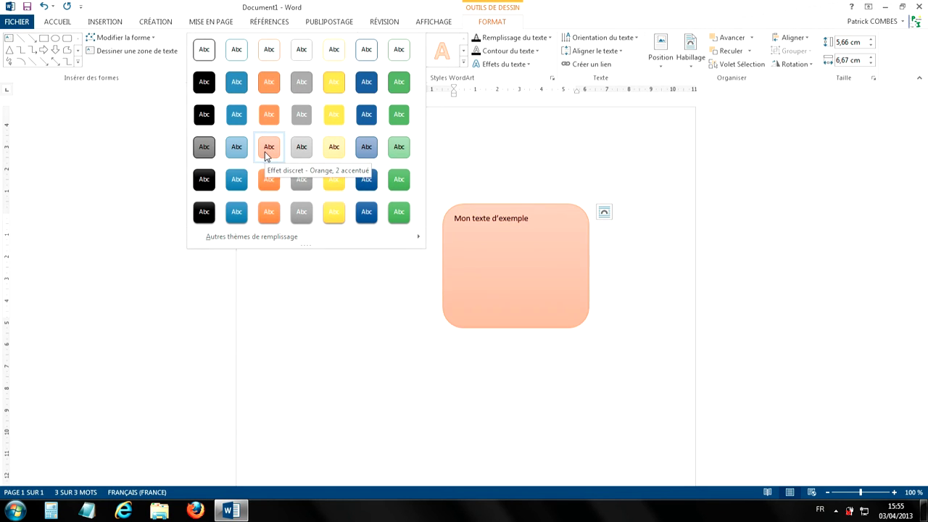
click(266, 153)
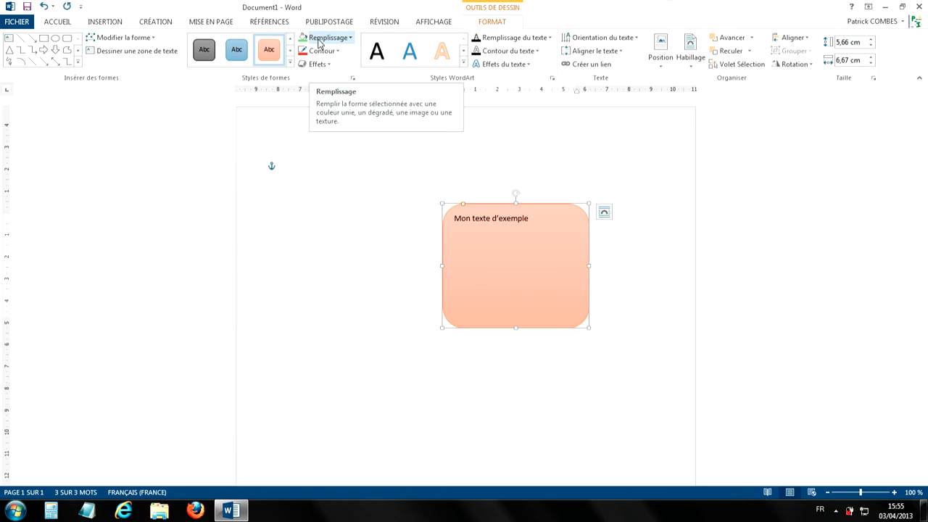
Fill the rounded rectangle with the lightest tint of the blue theme colour
click(341, 43)
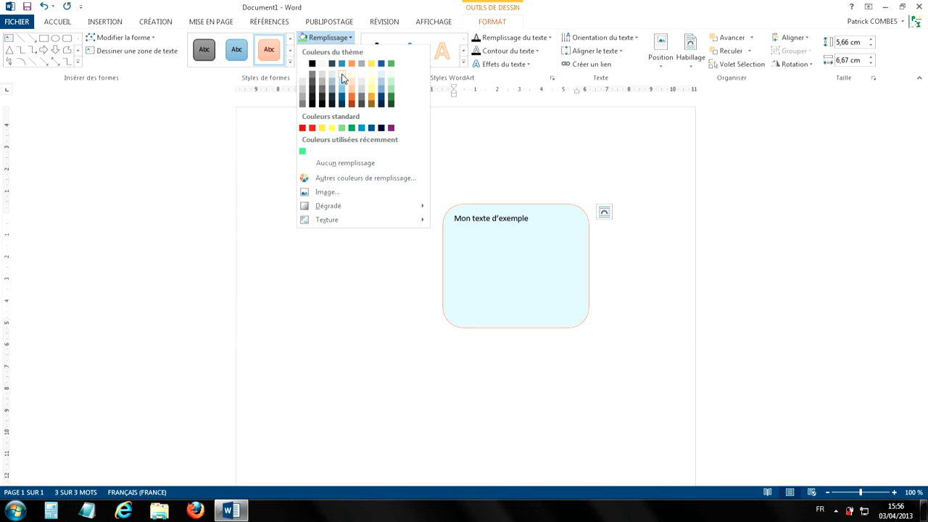
click(344, 81)
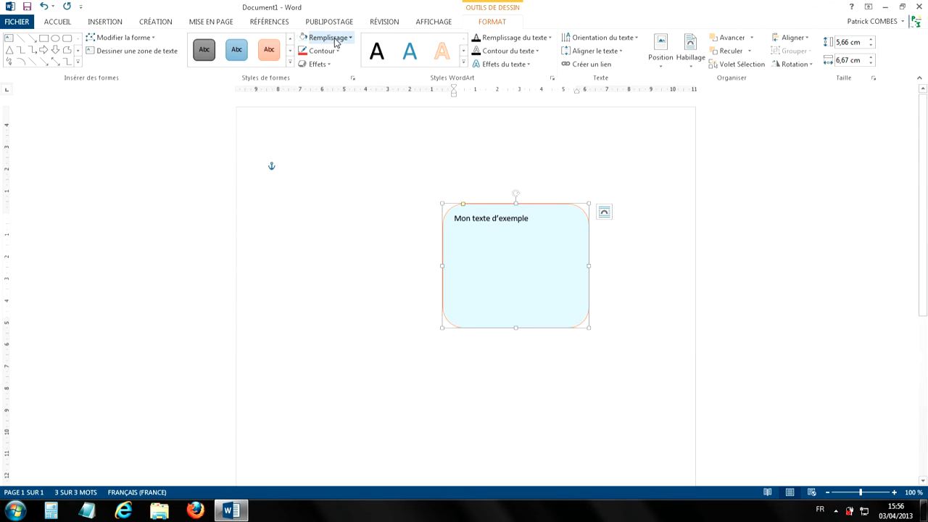
Fill the rounded rectangle with a custom green, RGB 126, 226, 138
click(335, 37)
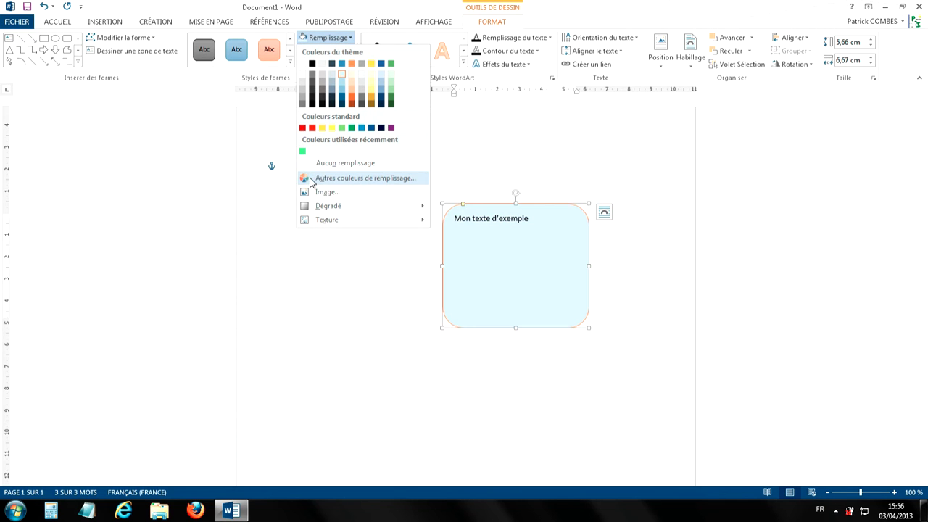
click(346, 178)
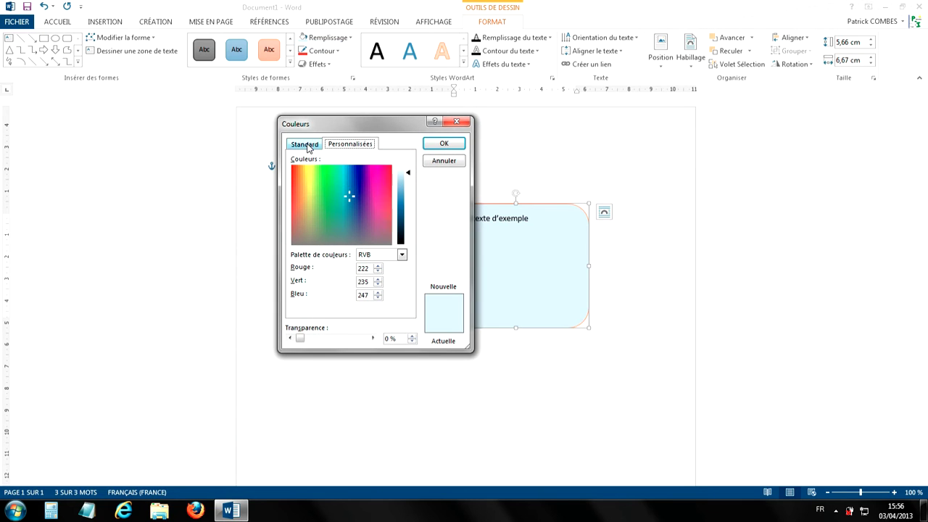
click(306, 145)
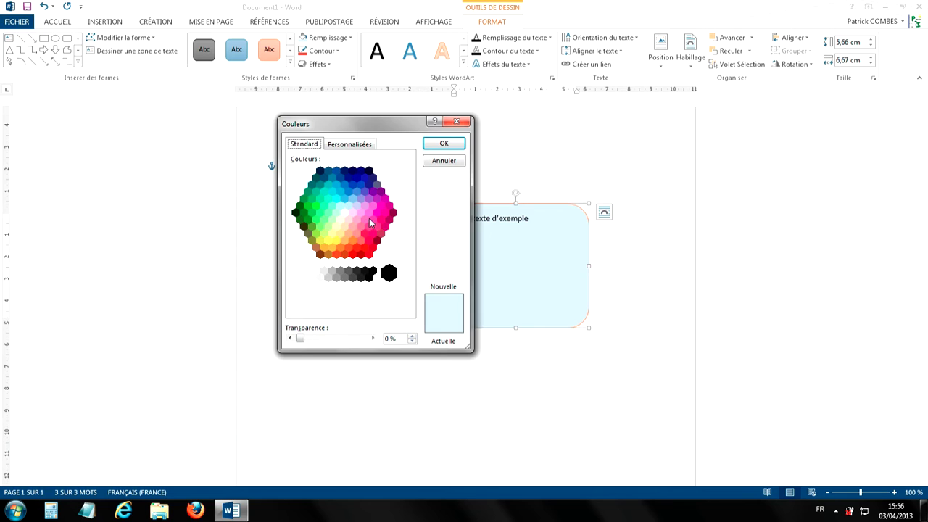
click(352, 198)
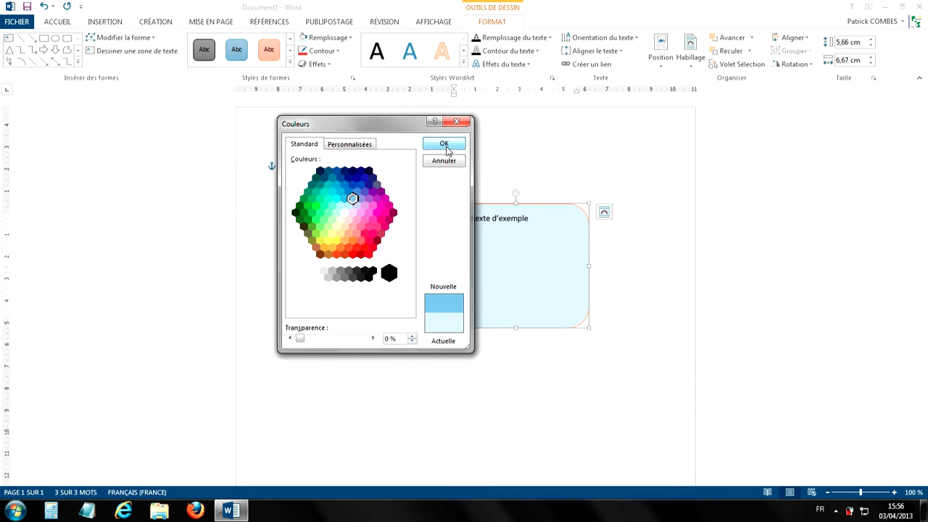
click(359, 148)
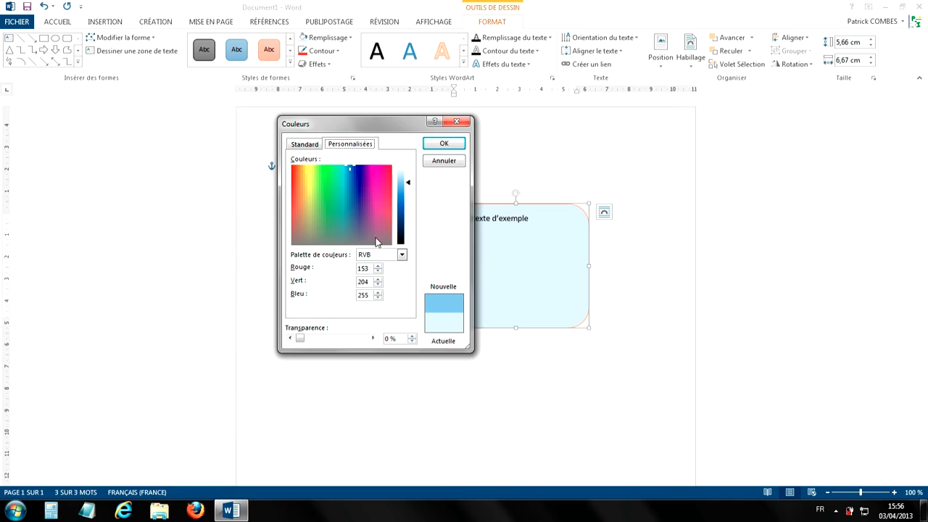
click(327, 194)
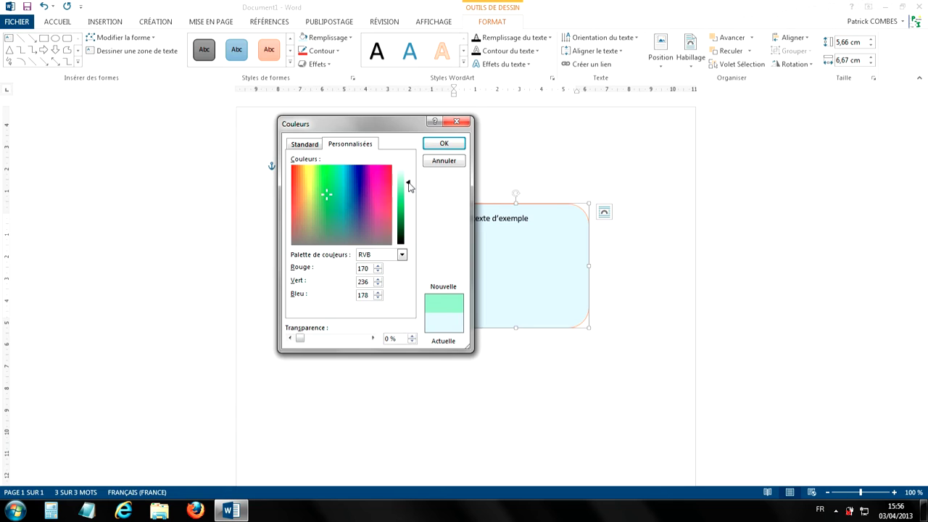
mouse_move(409, 187)
mouse_down()
mouse_move(409, 220)
mouse_move(409, 183)
mouse_move(409, 212)
mouse_move(407, 193)
mouse_up()
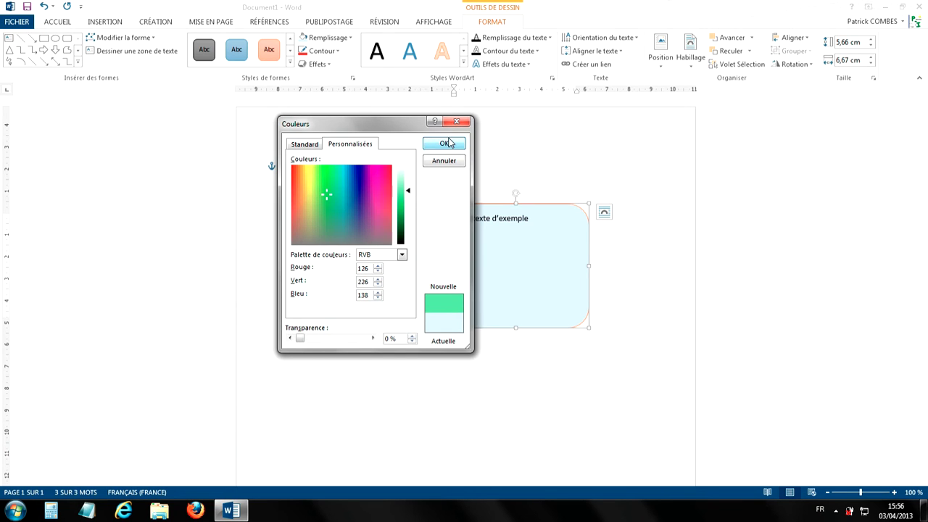
click(449, 143)
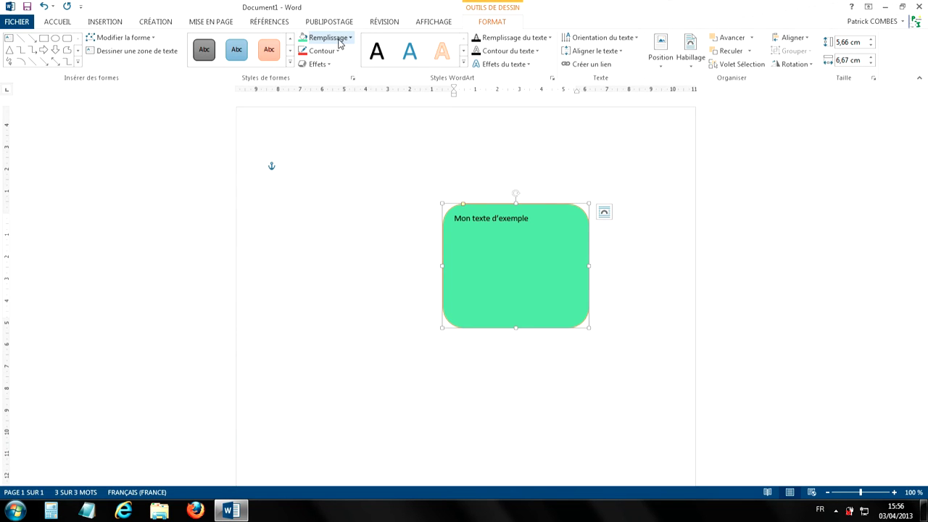
Fill the rounded rectangle with the blue water-droplets texture
click(338, 39)
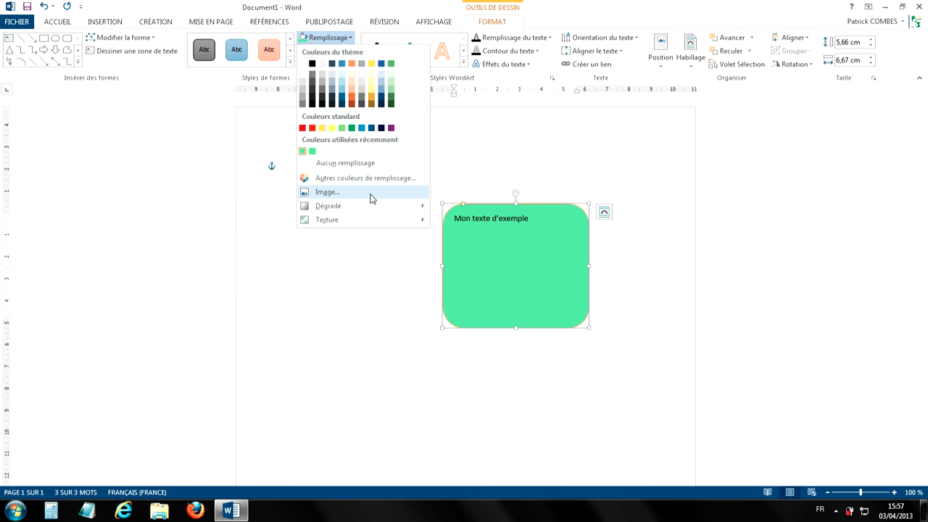
mouse_move(371, 222)
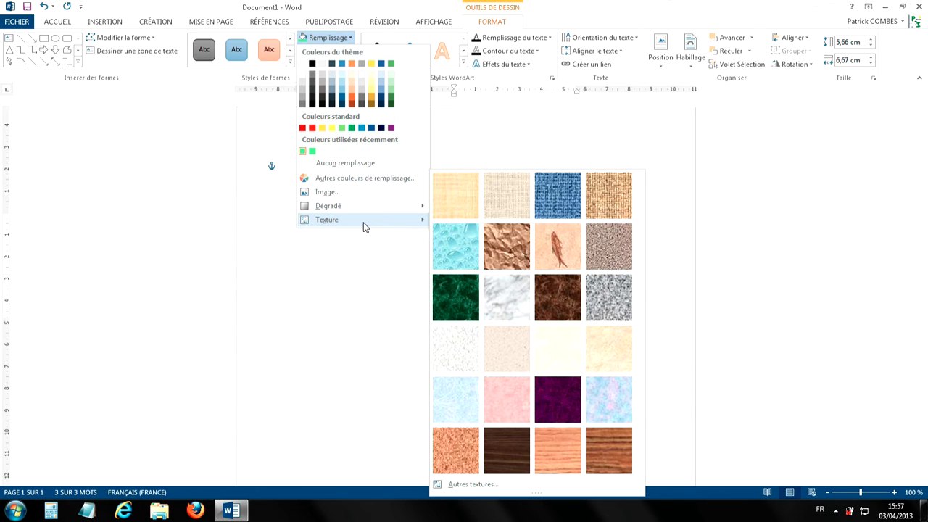
click(467, 262)
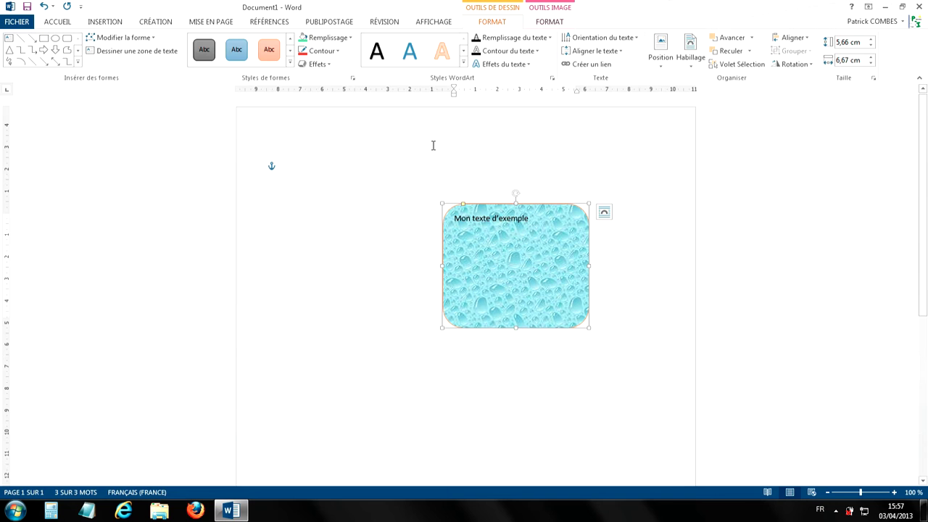
Apply the light blue linear gradient that darkens toward the shape's right side, and open the detailed gradient settings
click(345, 41)
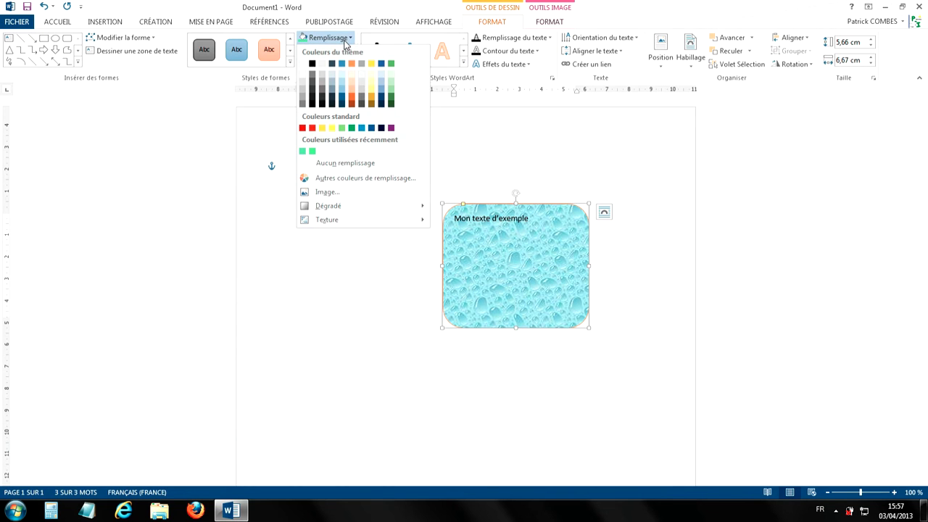
mouse_move(328, 209)
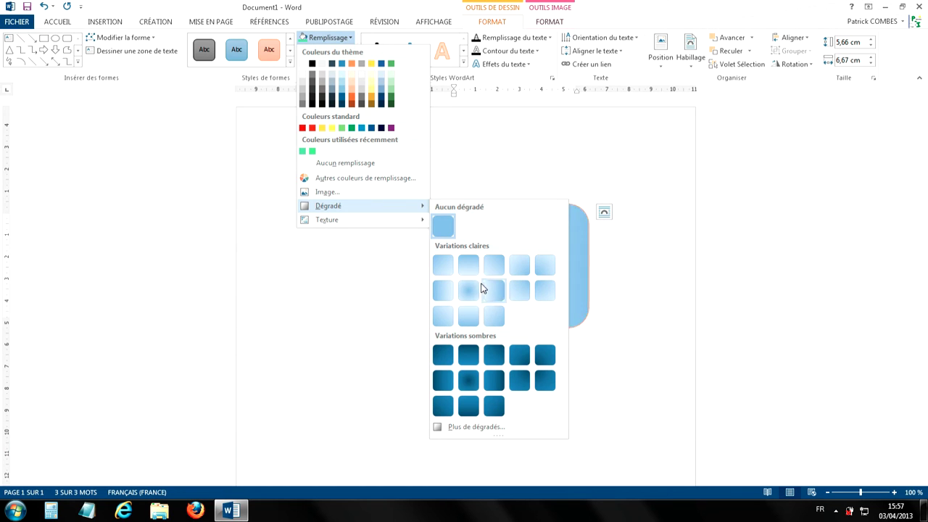
click(496, 296)
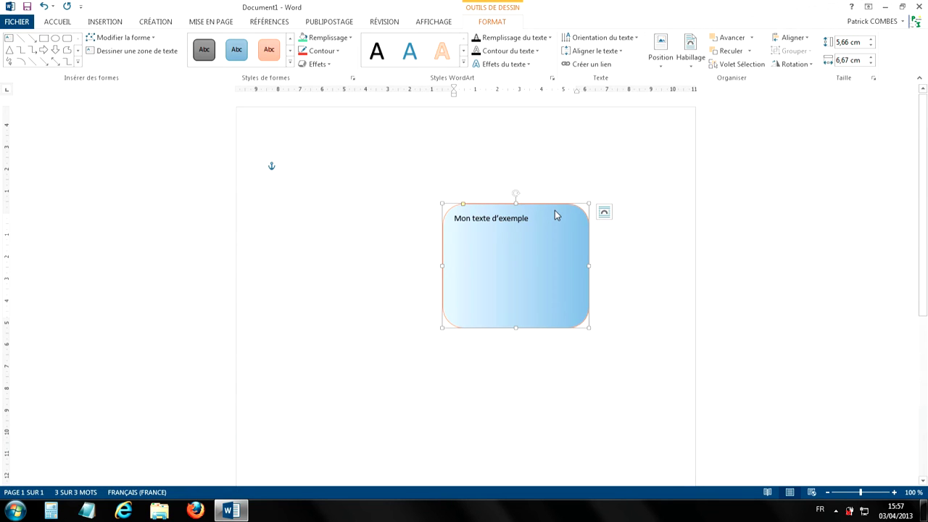
click(332, 42)
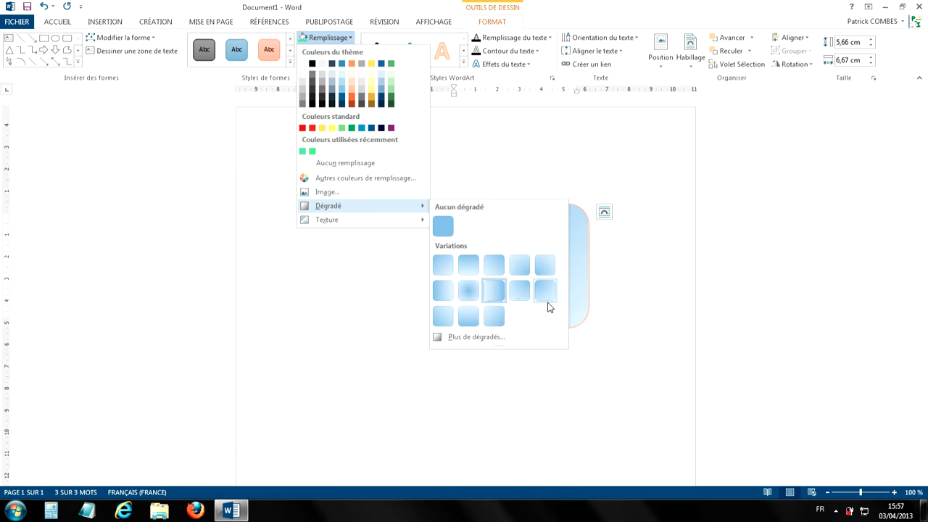
click(475, 338)
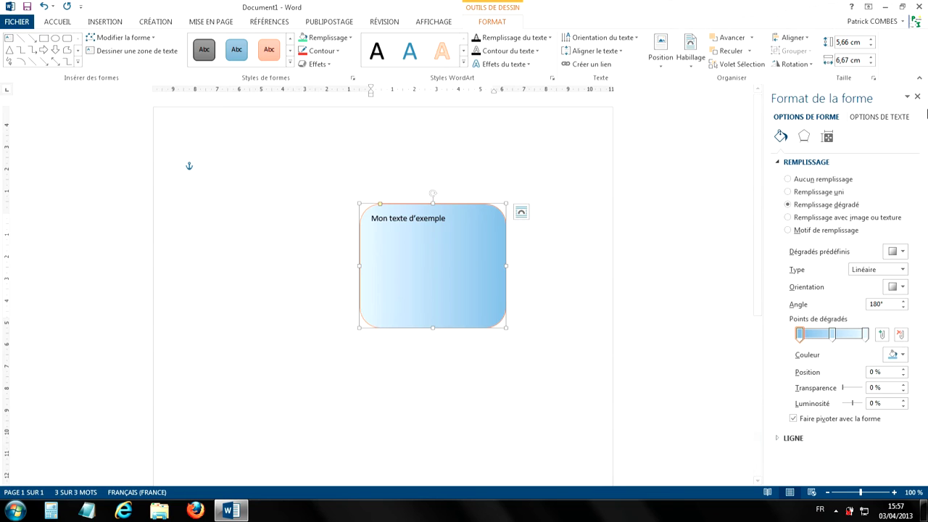
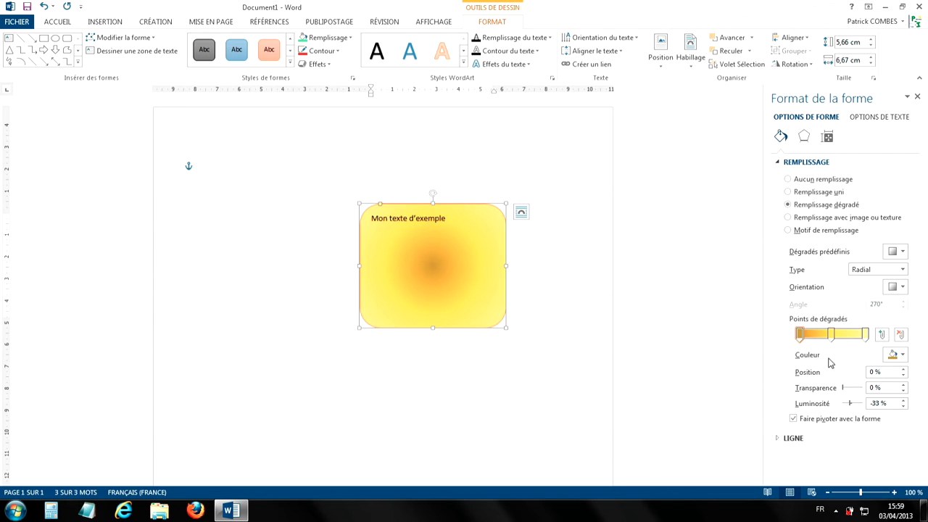
Recolour the radial gradient's first stop at 0 % standard red and its last stop at 100 % standard yellow
click(801, 338)
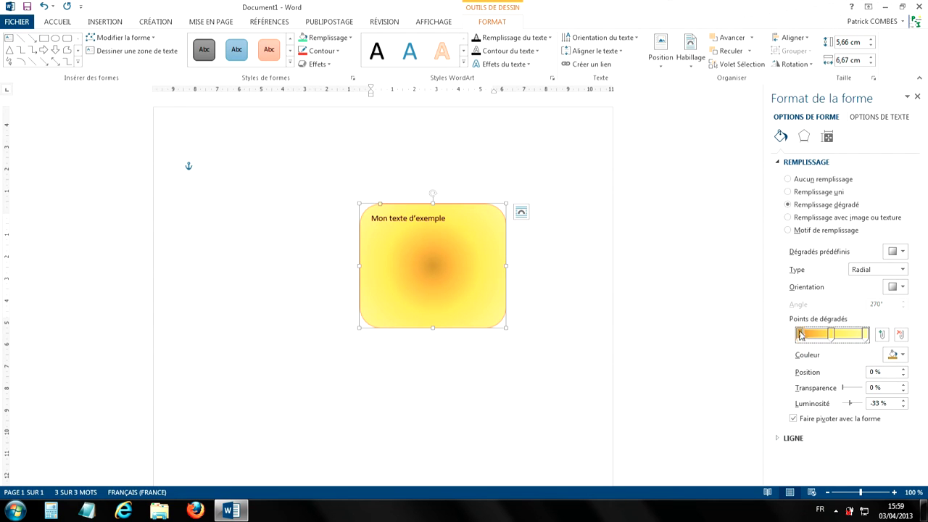
click(902, 355)
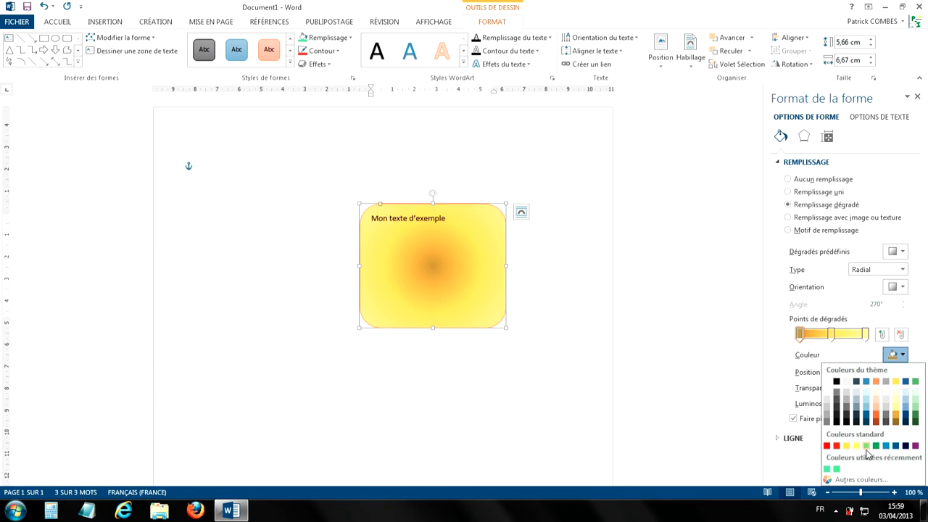
click(837, 447)
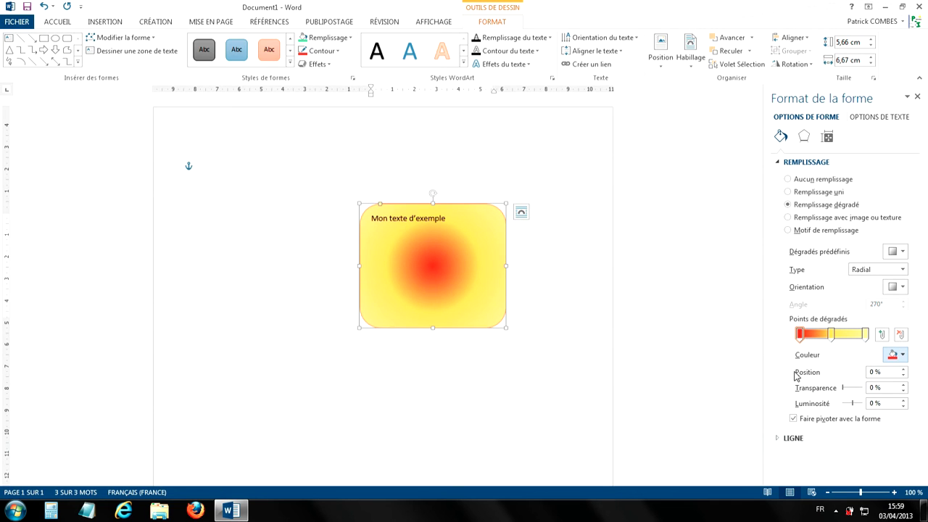
click(866, 336)
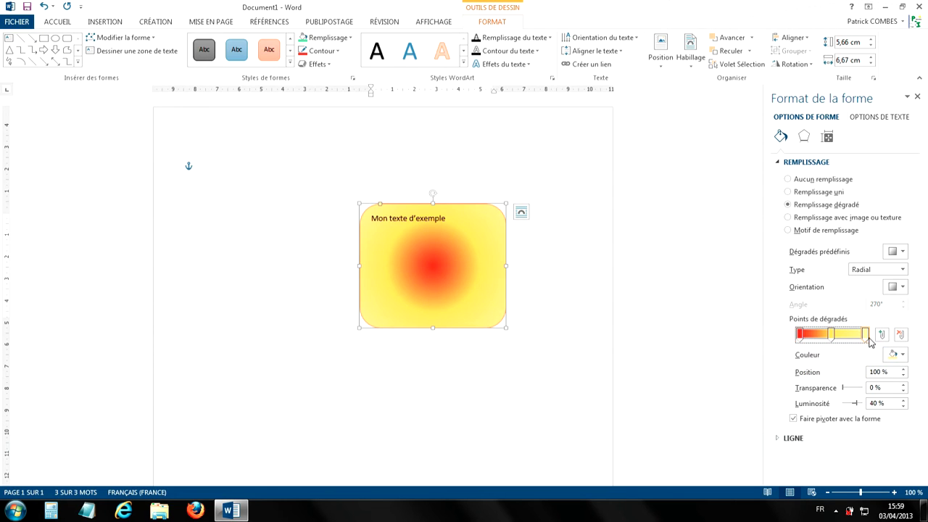
click(901, 357)
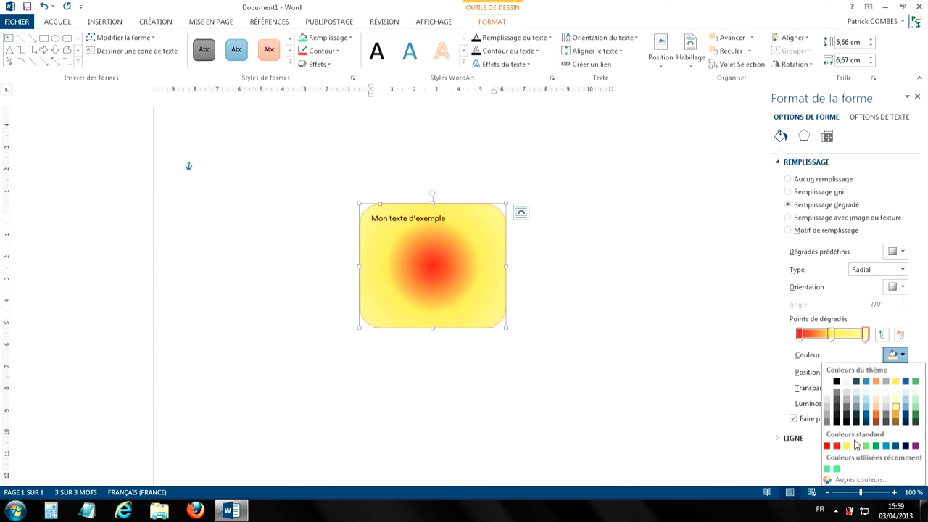
click(856, 448)
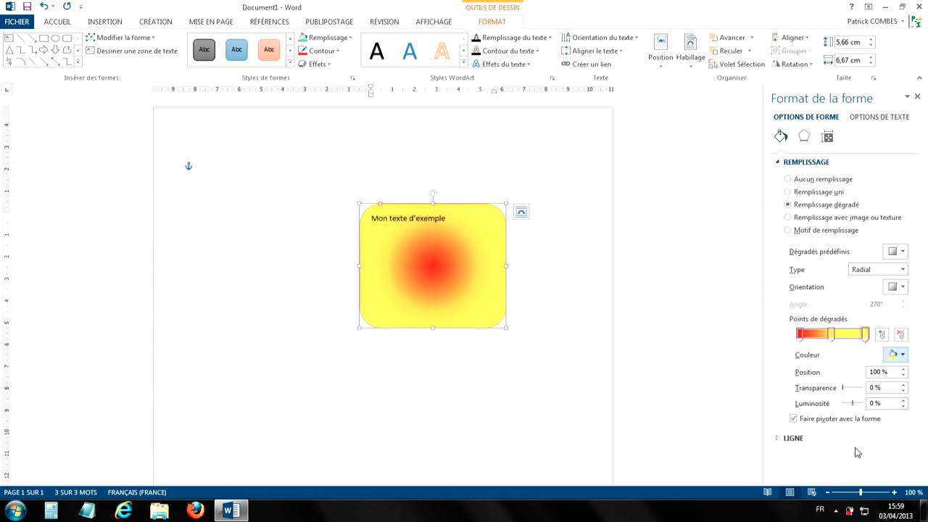
Replace the gradient's middle stop with a new one at 50 % in the theme blue
click(833, 334)
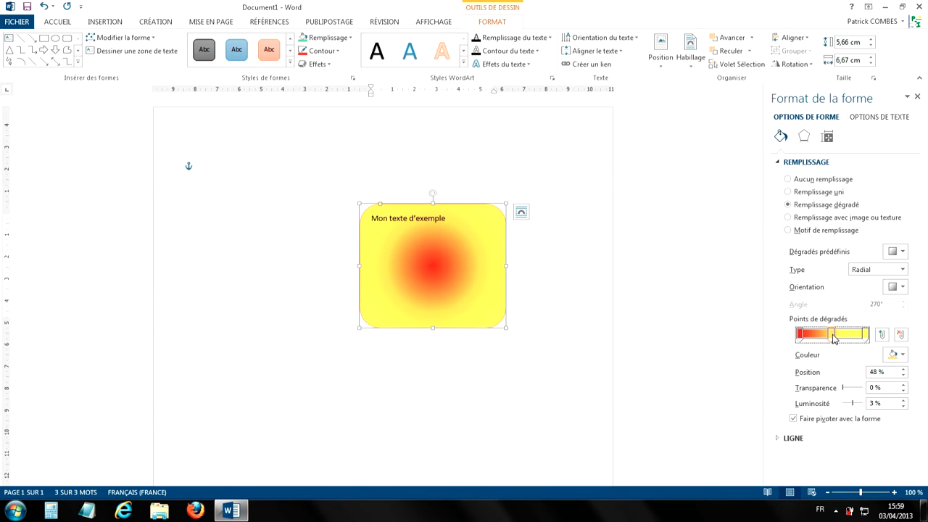
click(901, 335)
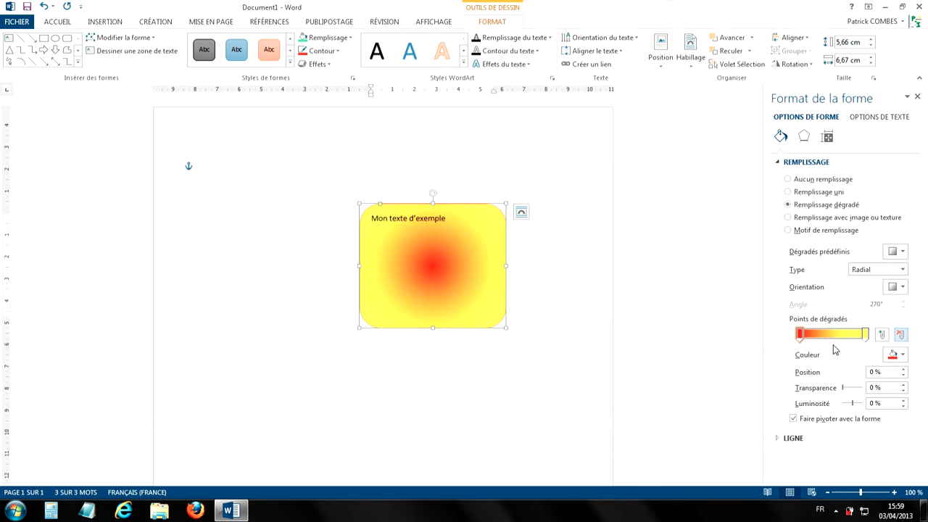
click(882, 335)
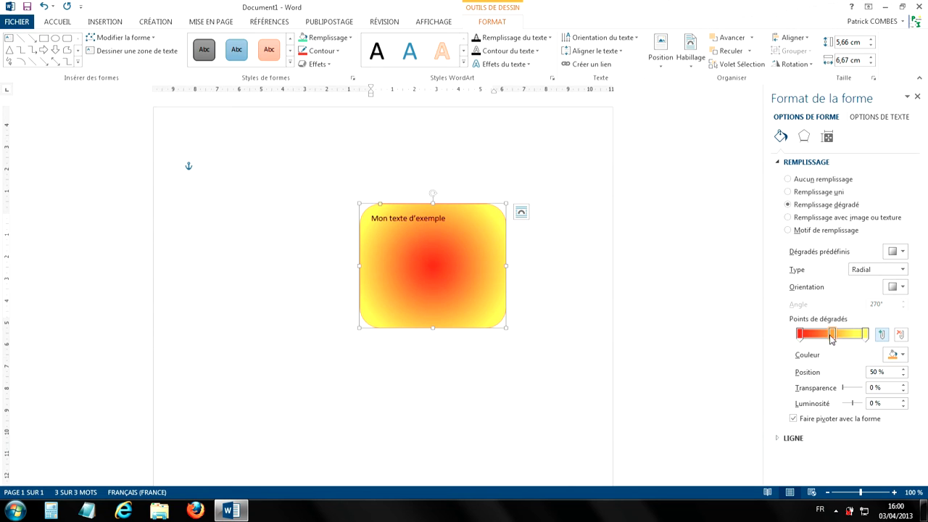
click(898, 354)
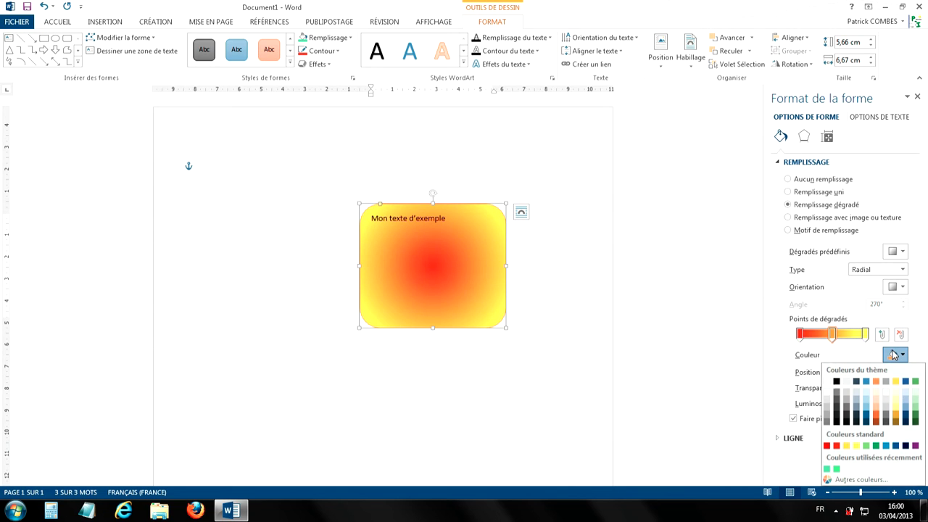
click(865, 381)
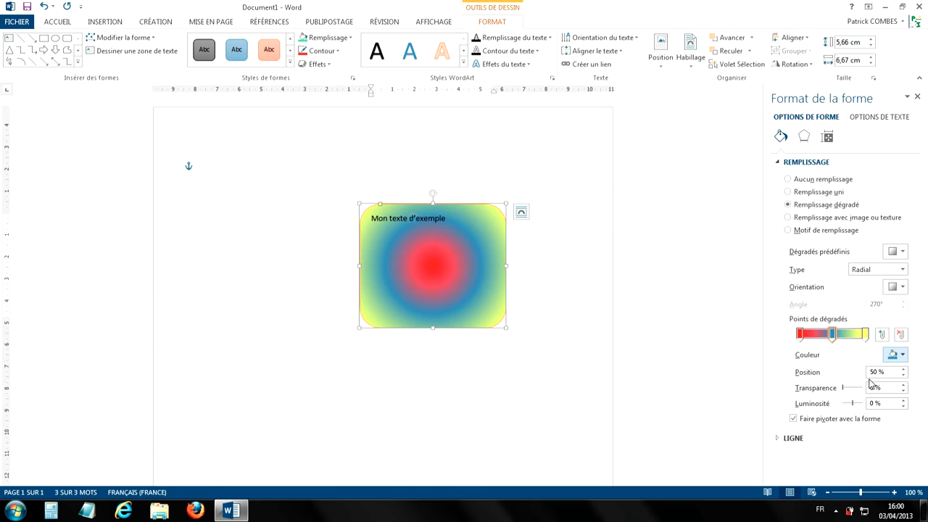
Add an extra gradient stop at 75 % between the blue and yellow stops, and remove it again
click(882, 334)
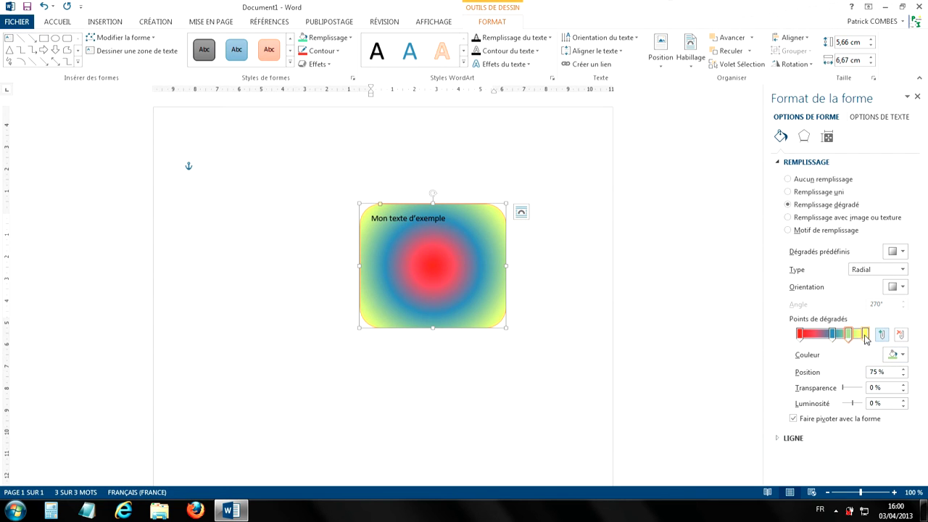
click(850, 337)
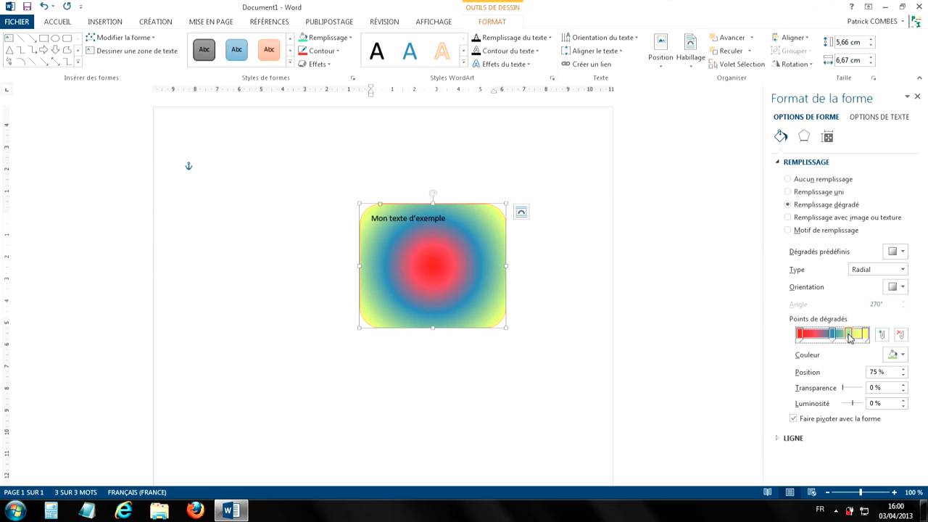
click(900, 336)
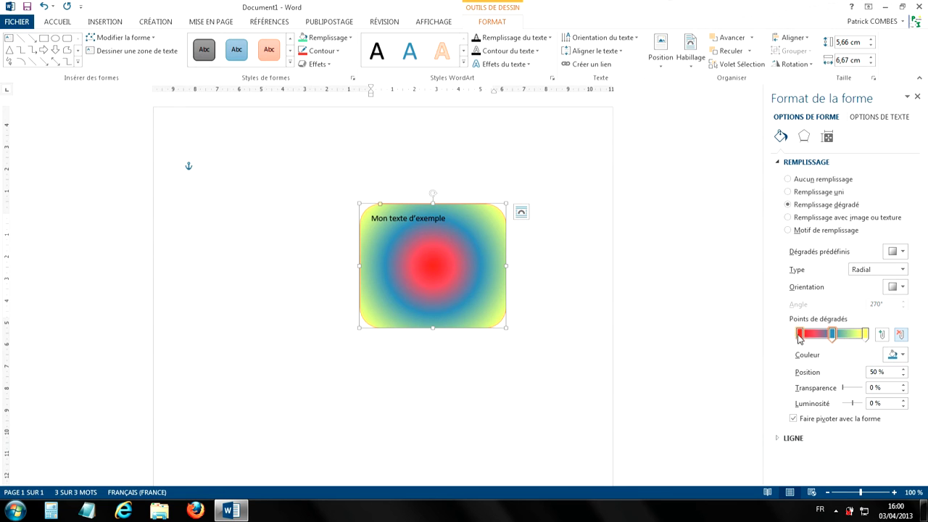
Move the gradient's red stop to 12 % and set the blue stop's position to 71 %
drag(832, 334, 810, 338)
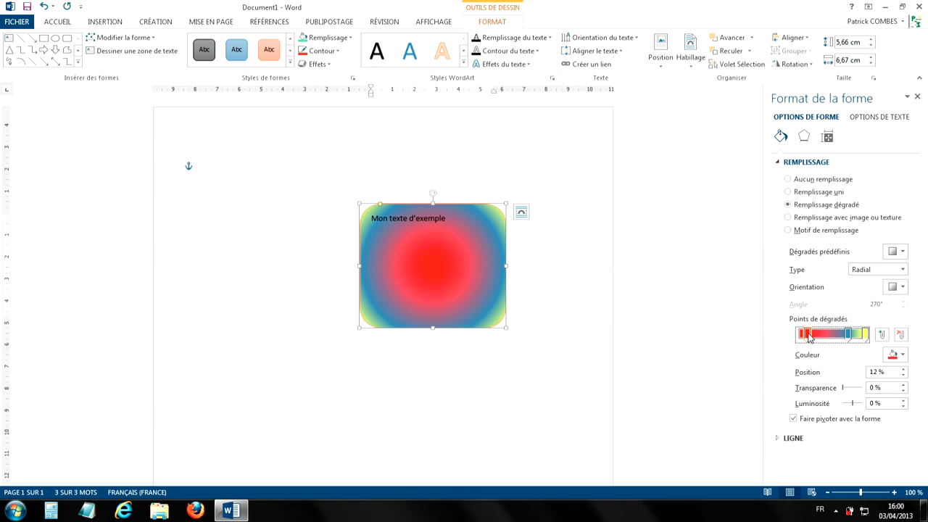
click(850, 338)
click(904, 374)
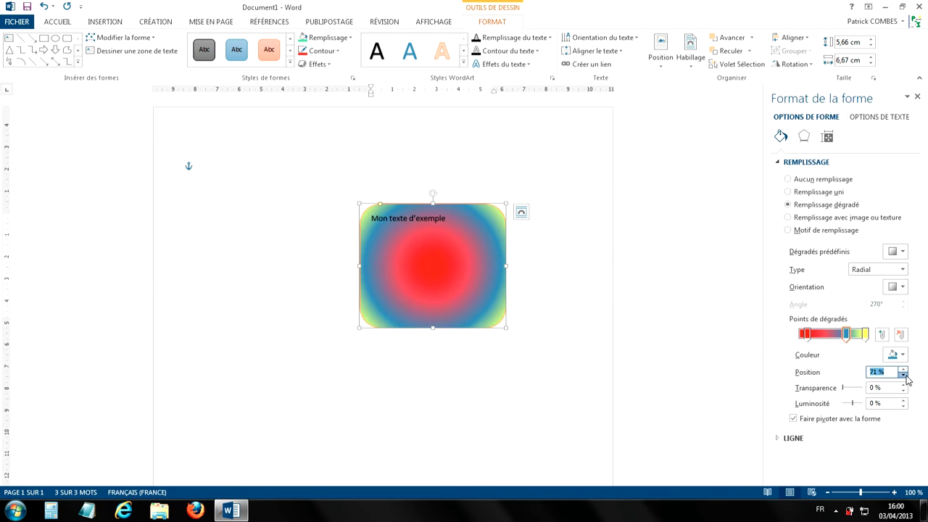
Set the blue gradient stop's position to 63 % and move the red stop to 2 %
click(903, 375)
click(903, 375)
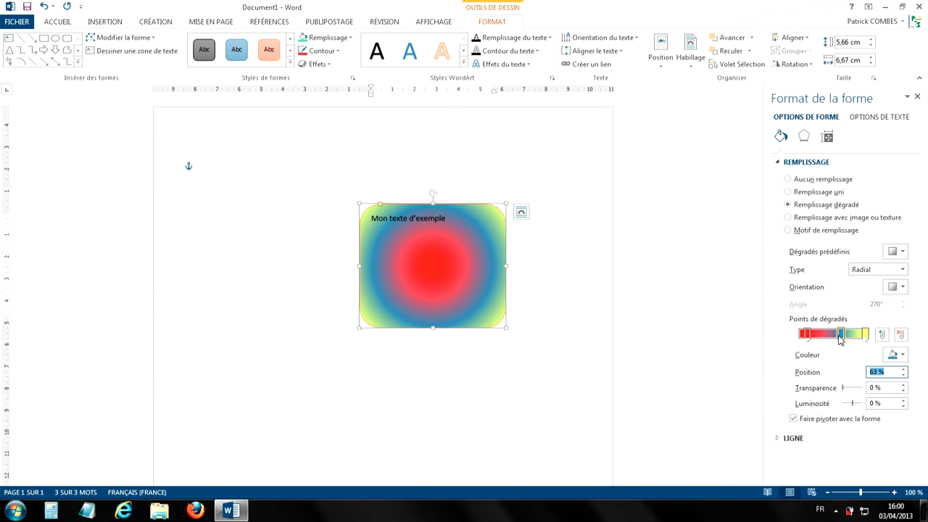
drag(841, 335, 800, 337)
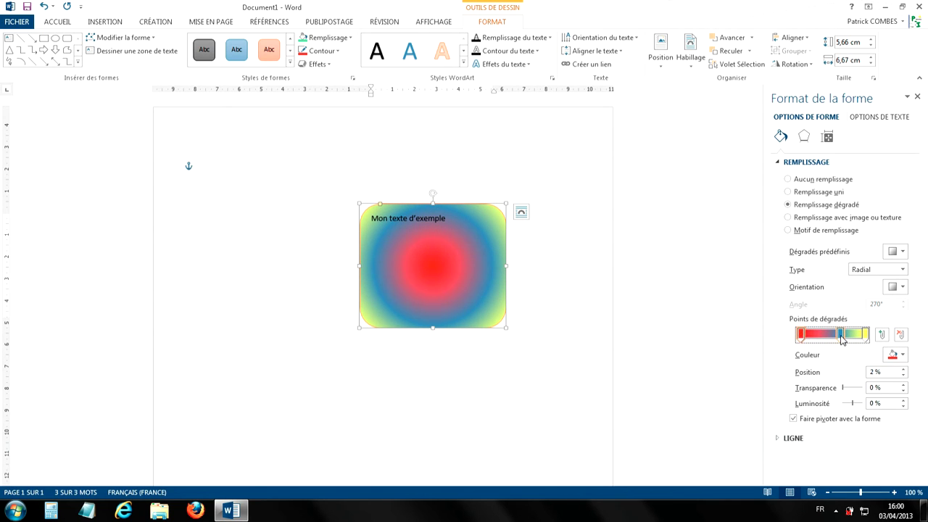
Remove the blue stop from the text box's gradient and close the shape formatting options
click(839, 334)
click(900, 336)
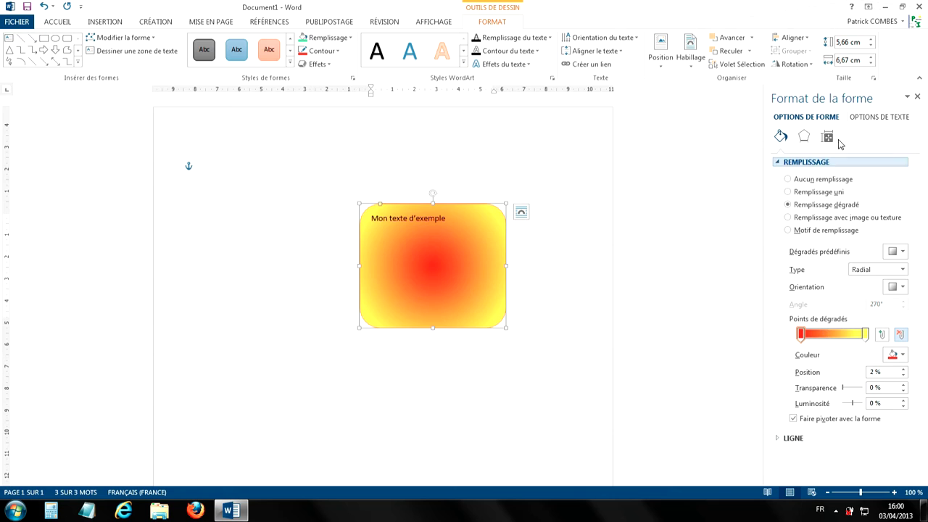
click(917, 98)
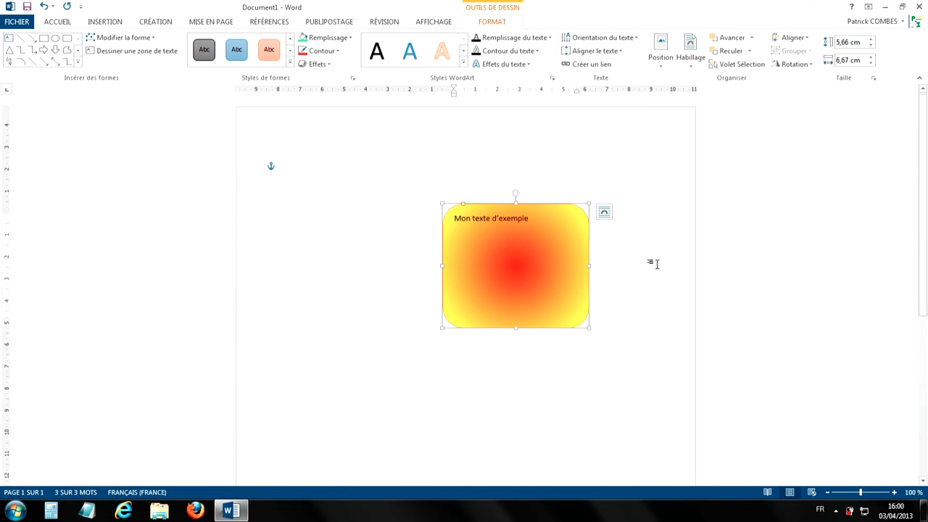
Open the detailed gradient fill options for the text box again to review them, and close them
click(345, 38)
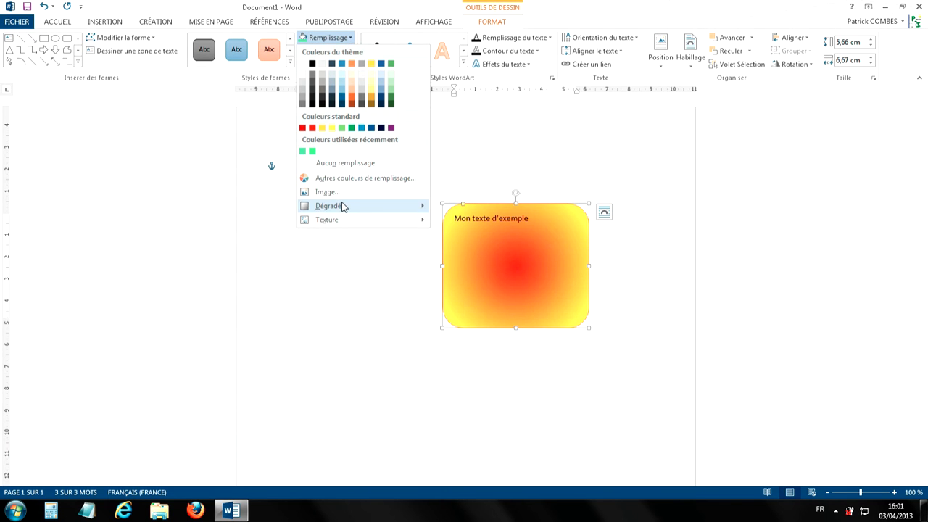
mouse_move(342, 206)
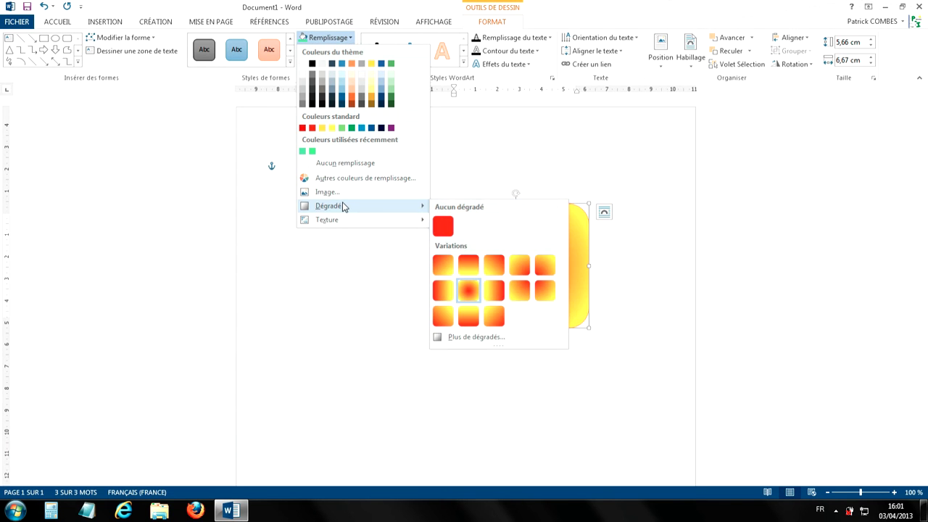
click(476, 337)
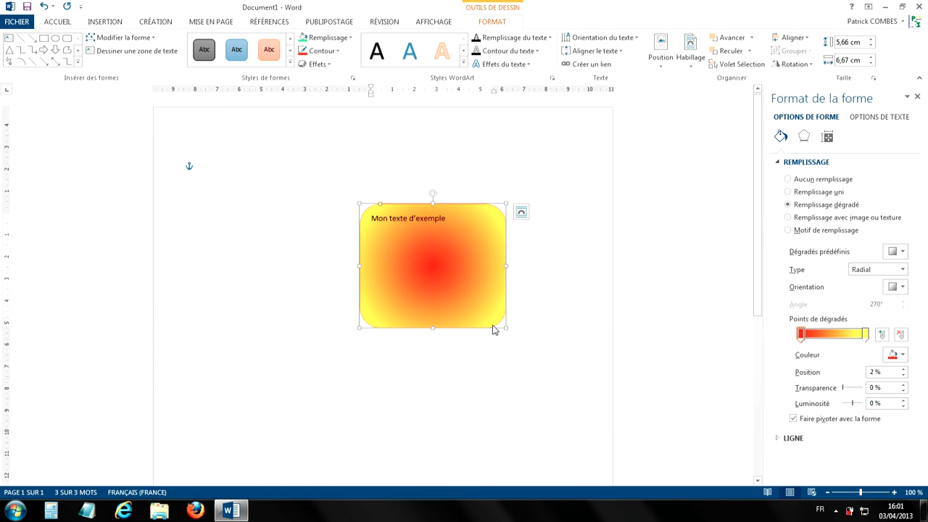
click(917, 96)
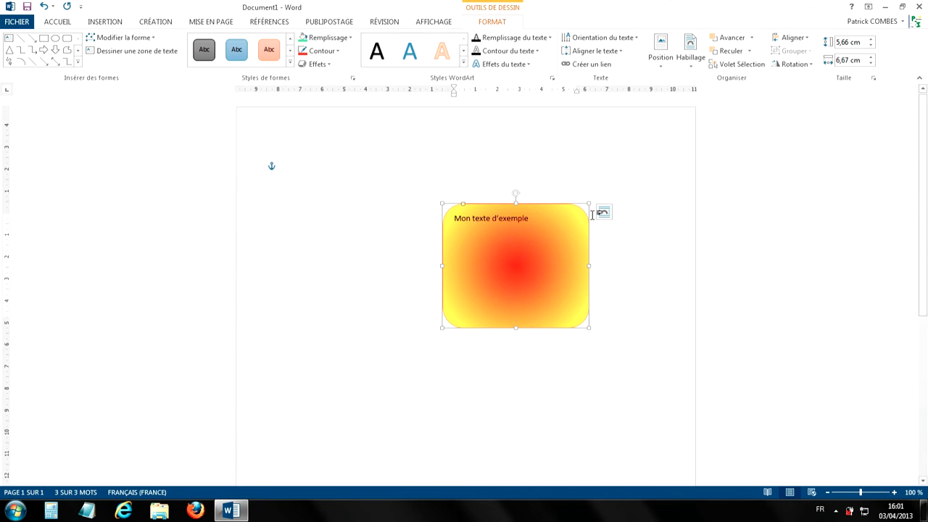
Give the text box a standard red outline with a thickness of 2¼ pt
click(320, 52)
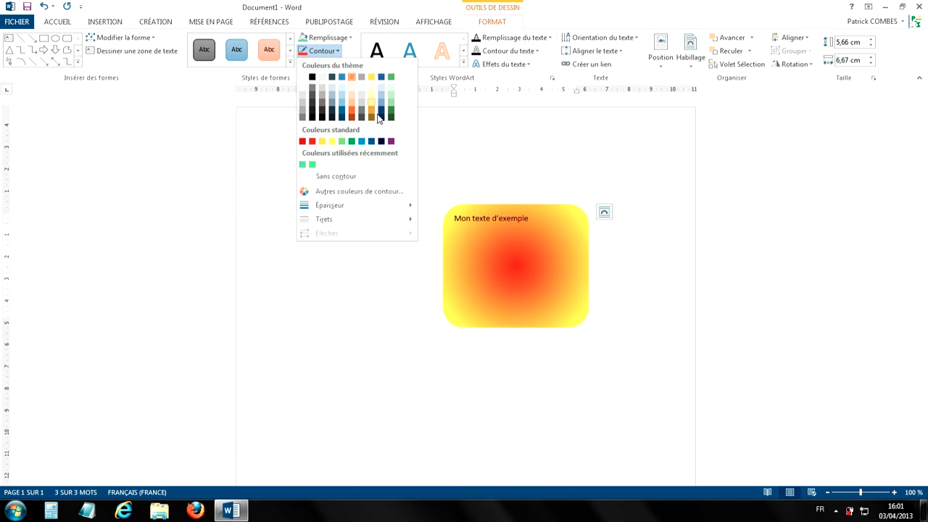
click(313, 143)
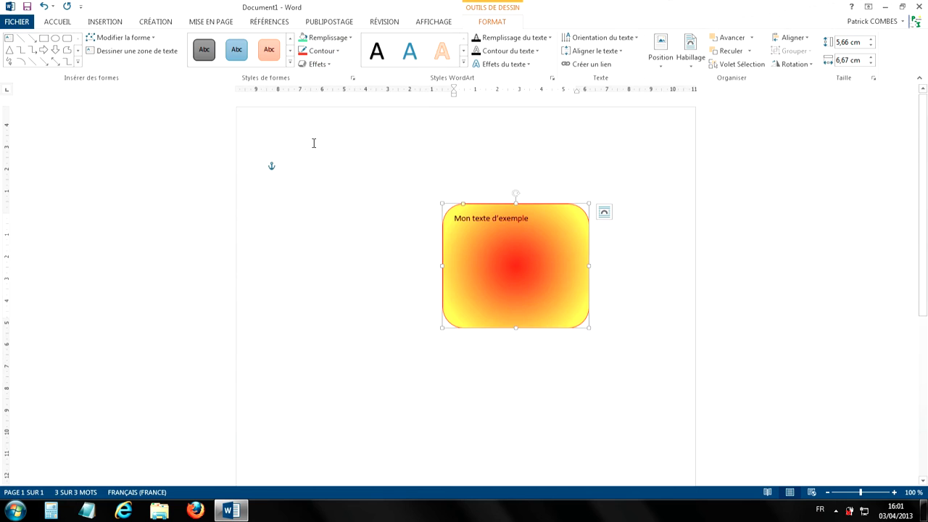
click(323, 51)
mouse_move(351, 207)
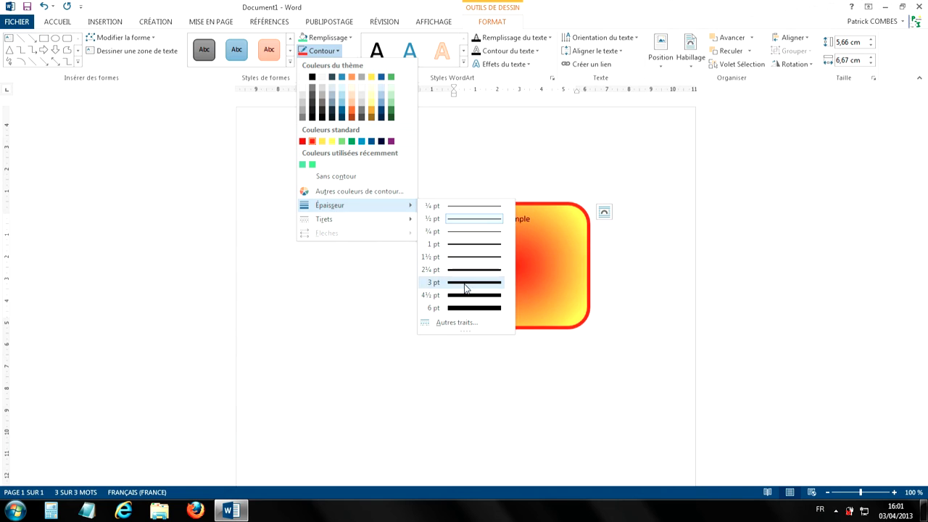
click(465, 269)
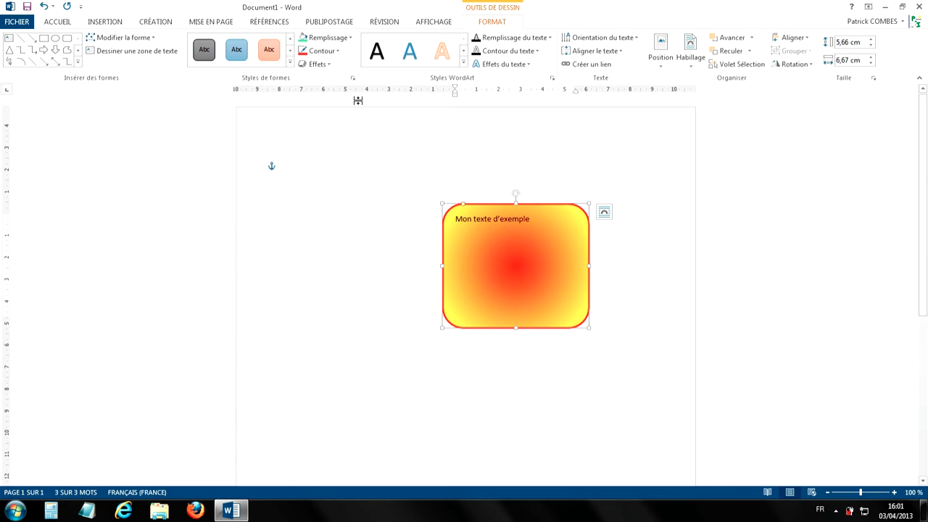
Preview the available dash styles on the text box's outline without applying any
click(332, 53)
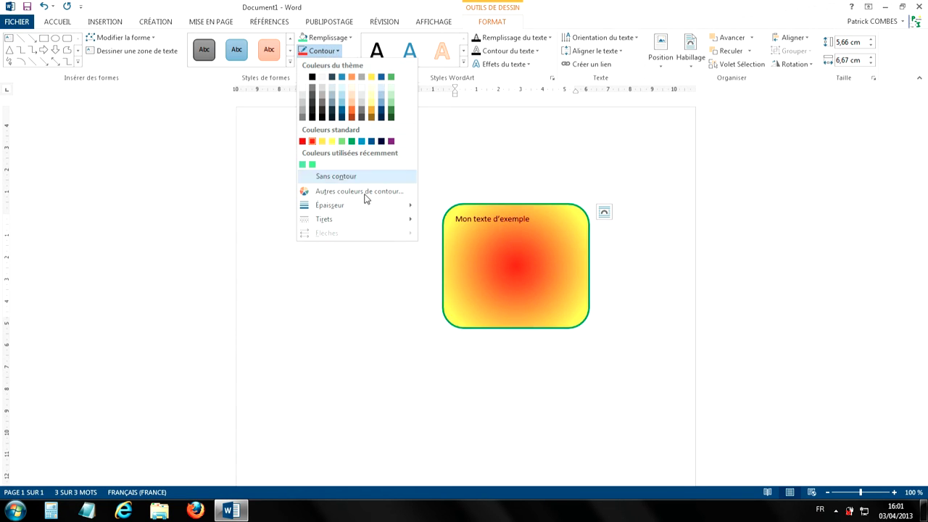
mouse_move(354, 224)
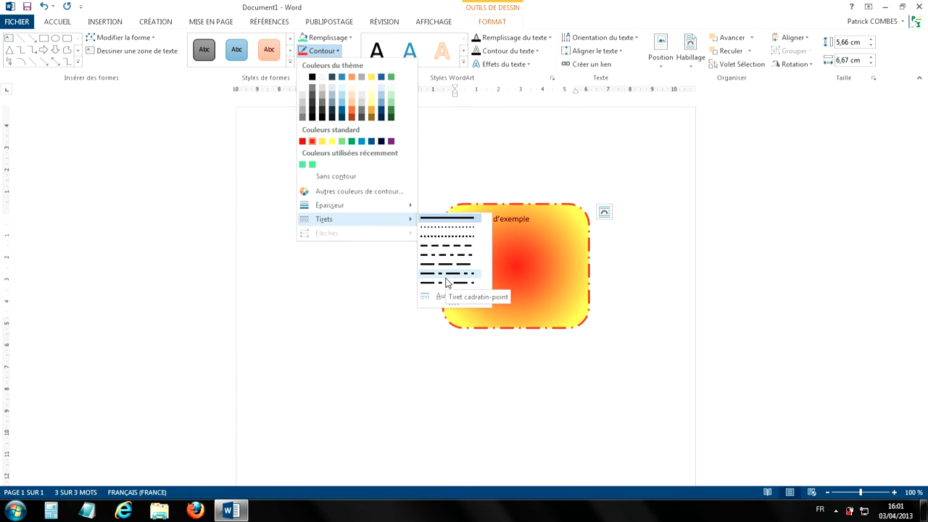
click(503, 22)
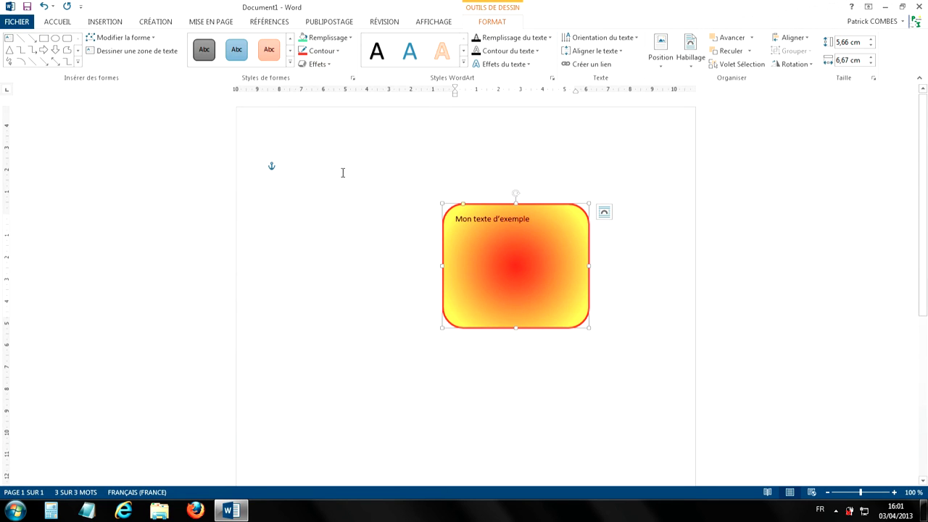
Fill the text box with the lightest blue-grey theme tint and move the box up and slightly to the right on the page
click(349, 37)
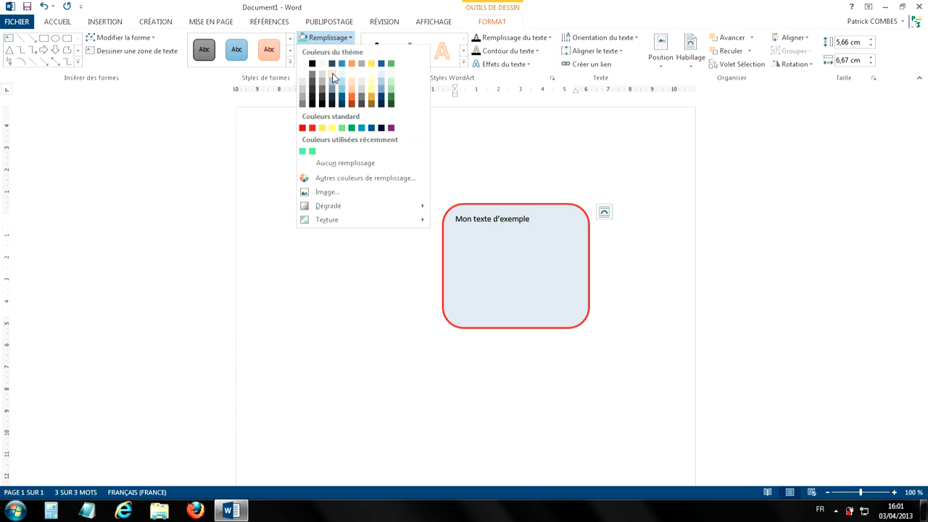
click(334, 78)
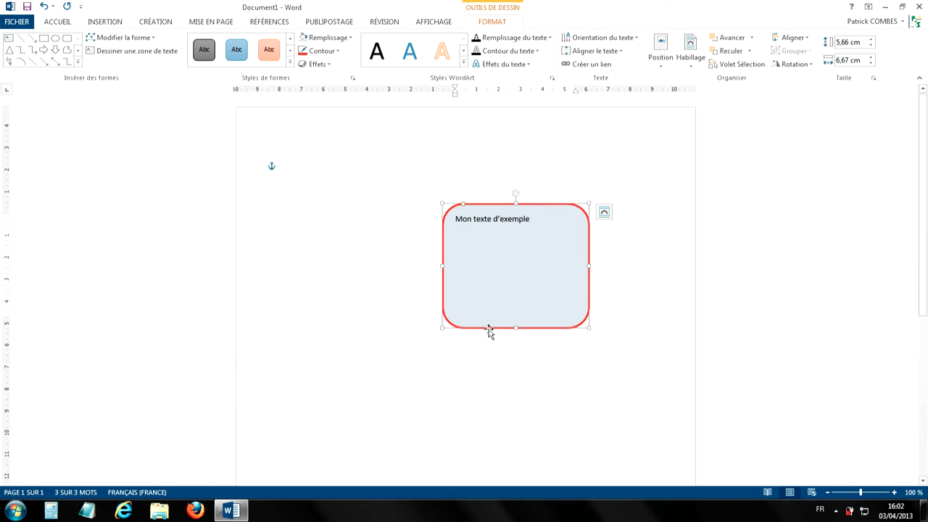
drag(489, 329, 496, 290)
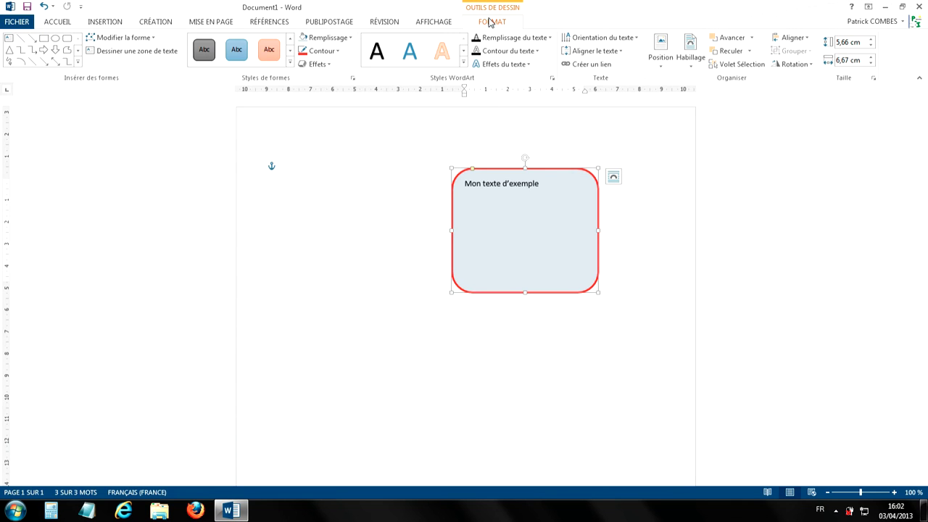
Apply the central reflection variation to the text box as a shape effect
click(323, 69)
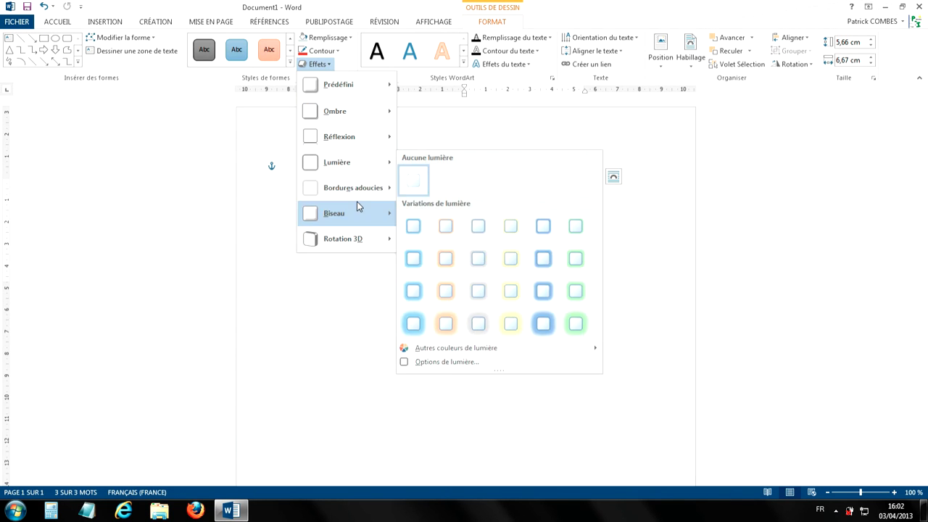
mouse_move(355, 154)
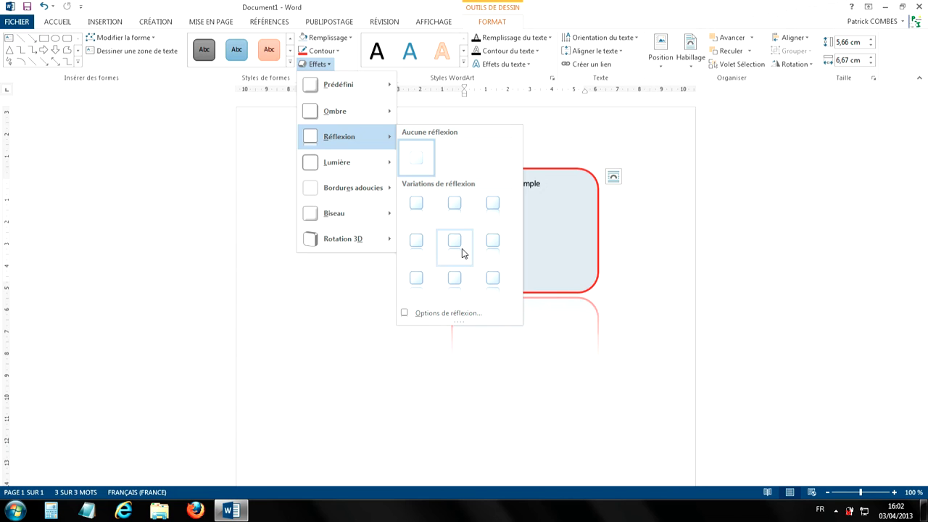
click(464, 255)
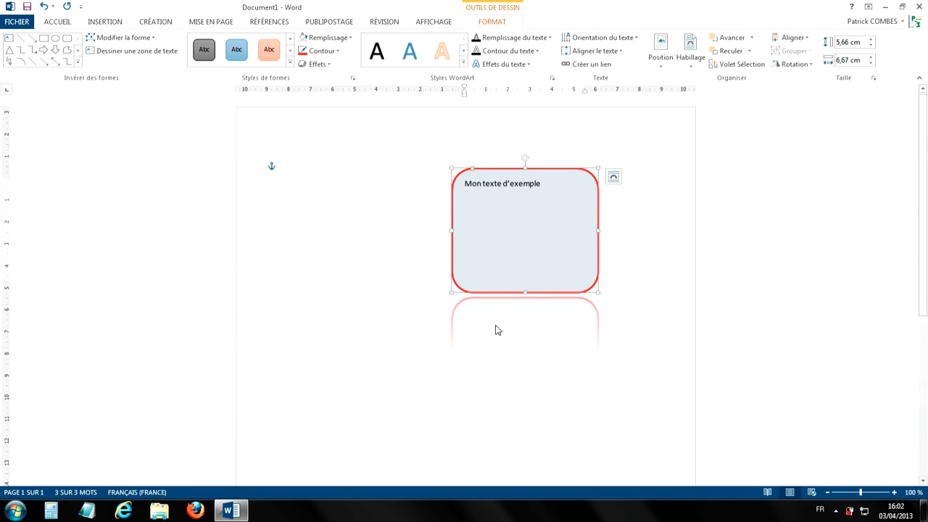
Add the largest orange glow variation around the text box and deselect the box to check the result
click(316, 65)
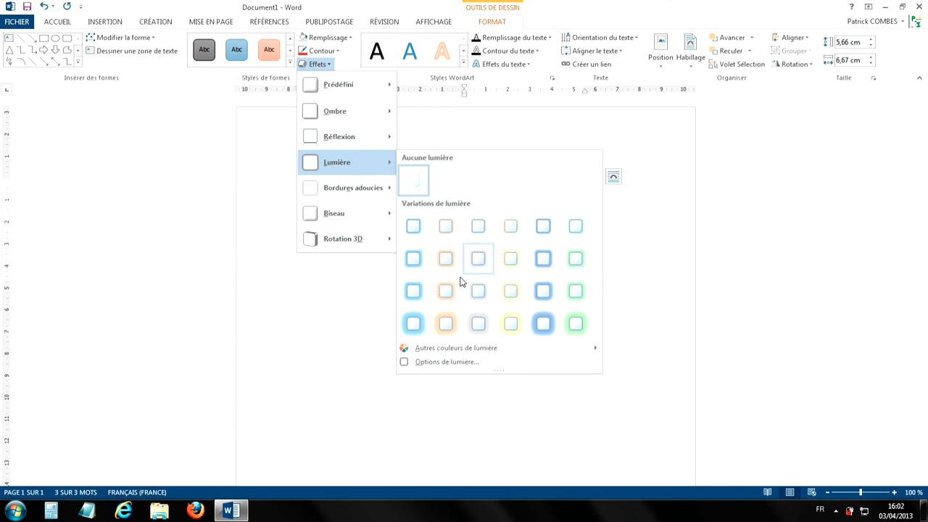
click(445, 327)
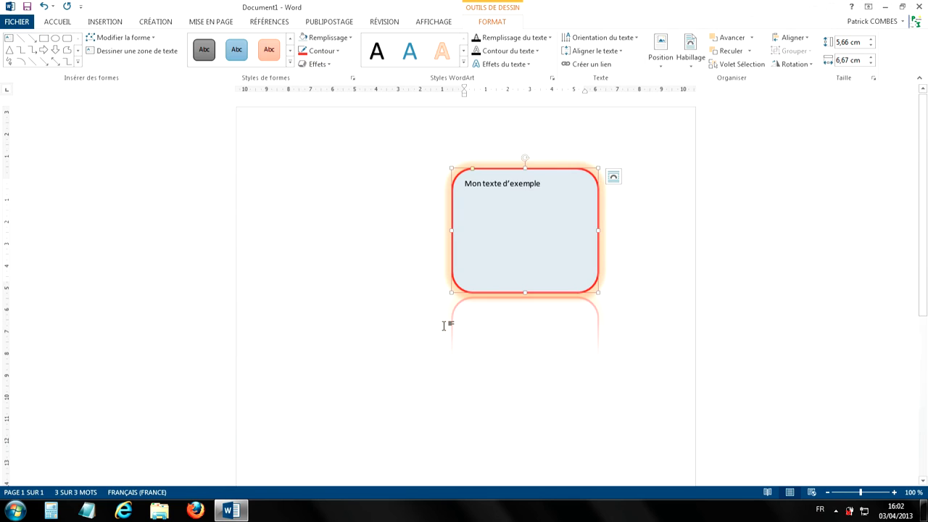
click(375, 266)
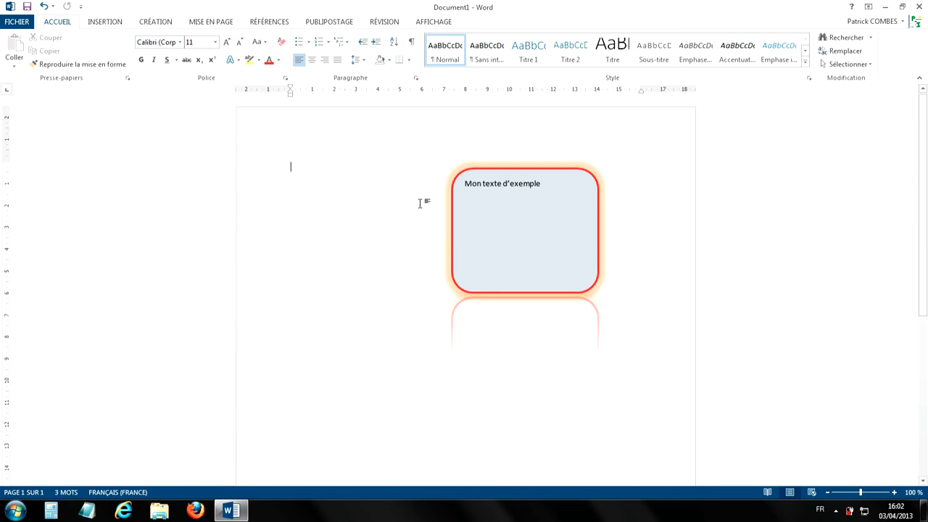
scroll(522, 270, up, 4)
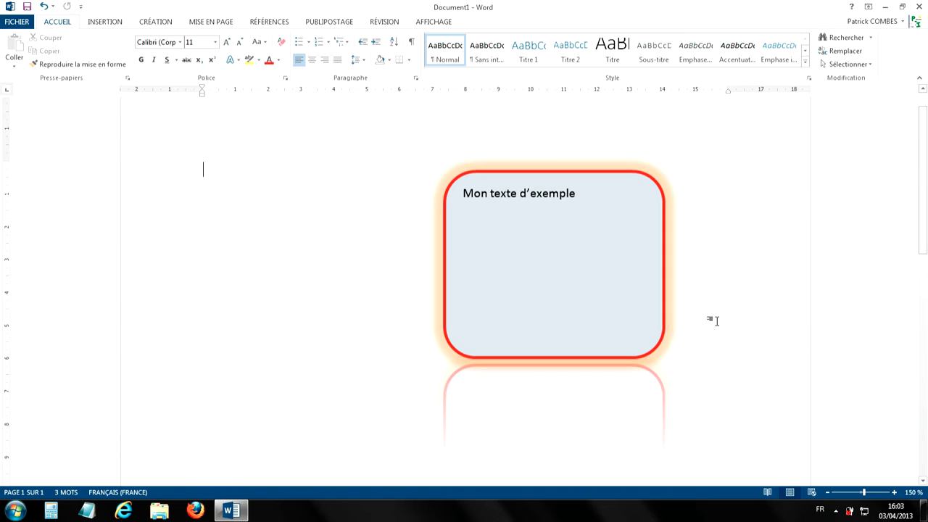
scroll(715, 315, down, 1)
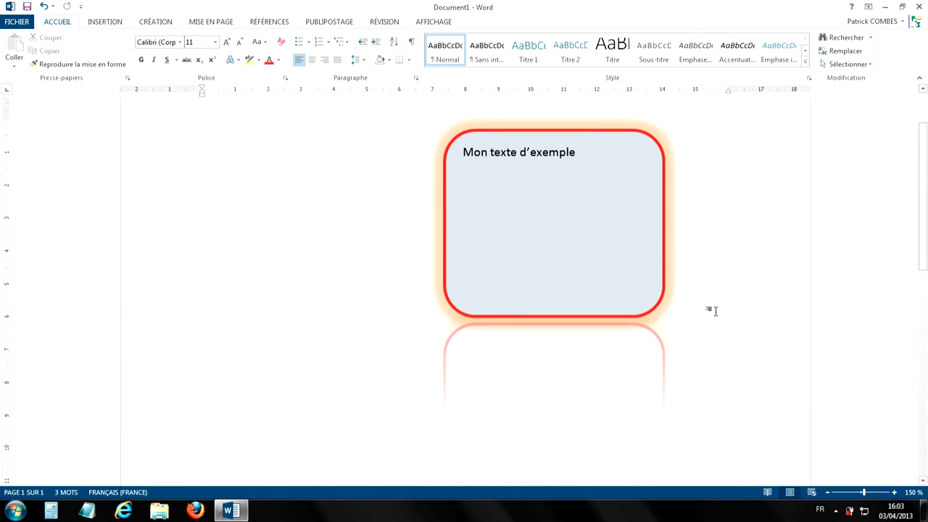